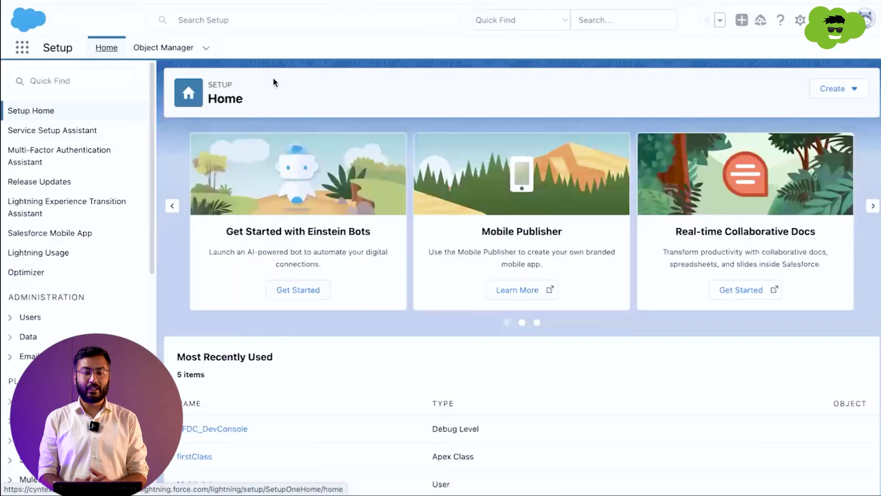
# Open the Opportunity object's Fields & Relationships in Object Manager
pyautogui.click(176, 49)
pyautogui.click(653, 89)
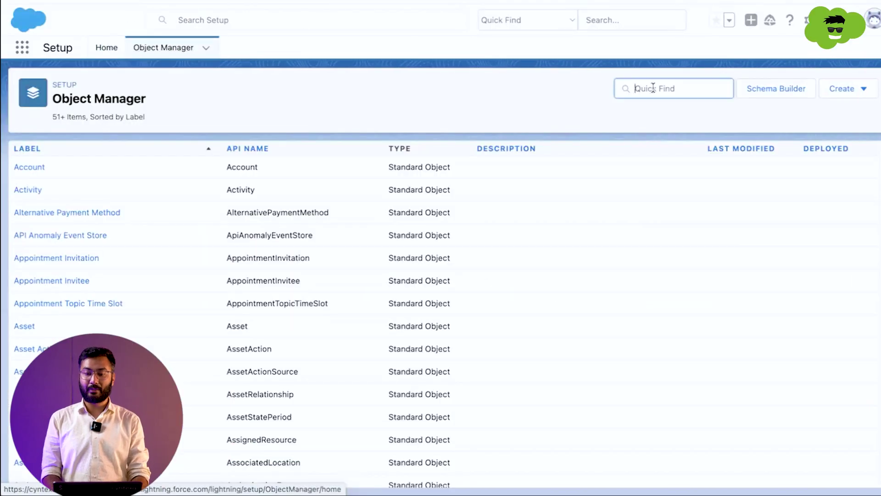
pyautogui.write('op')
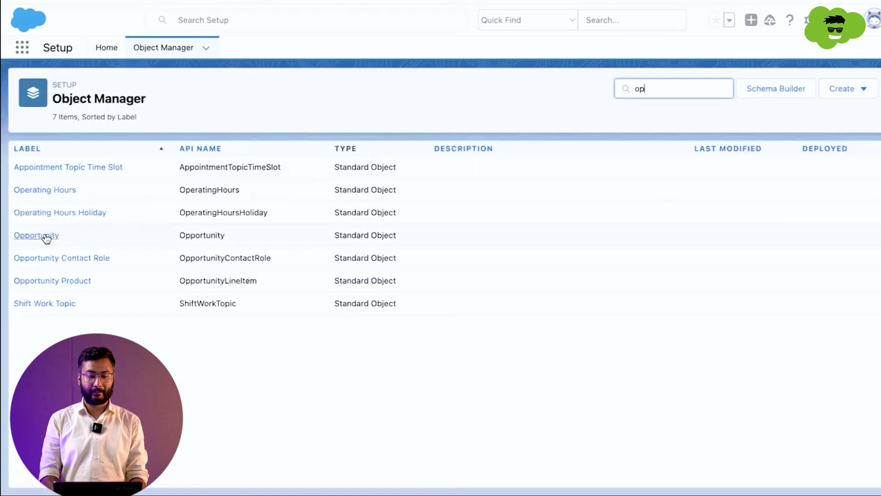
pyautogui.click(45, 234)
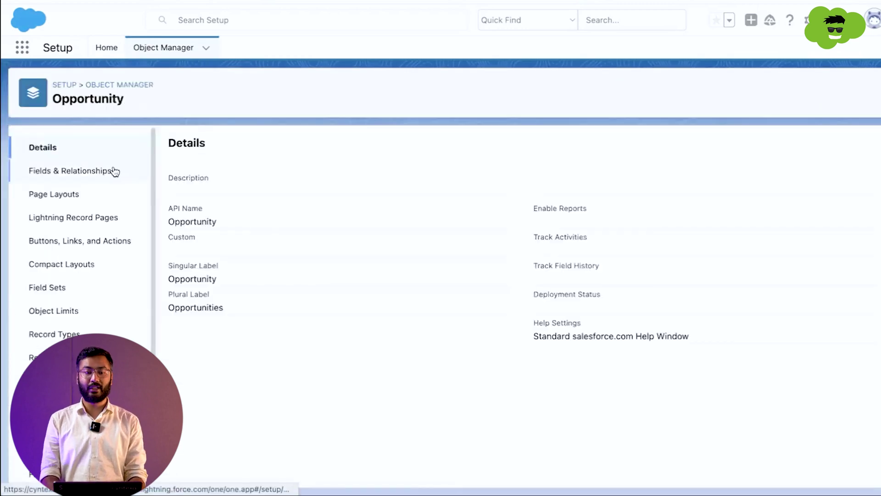
pyautogui.click(111, 169)
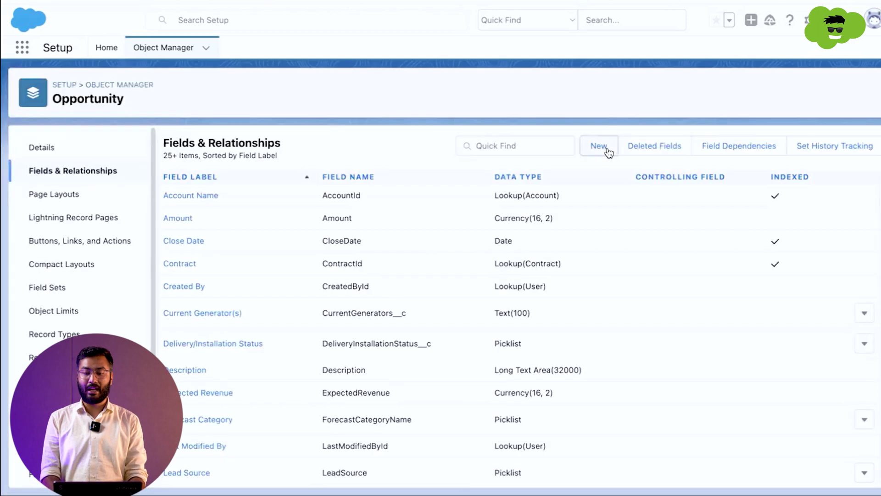
# Start a new Picklist field labelled Priority with manually entered values
pyautogui.click(599, 146)
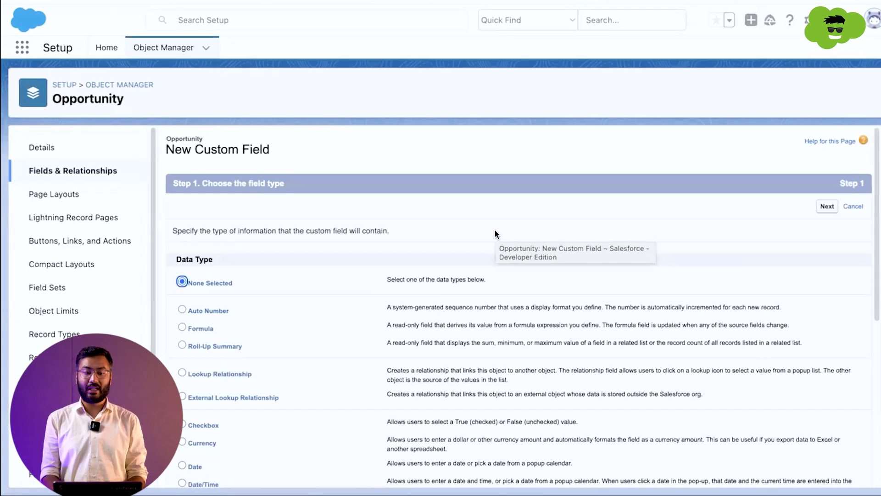
pyautogui.scroll(-6, 237, 354)
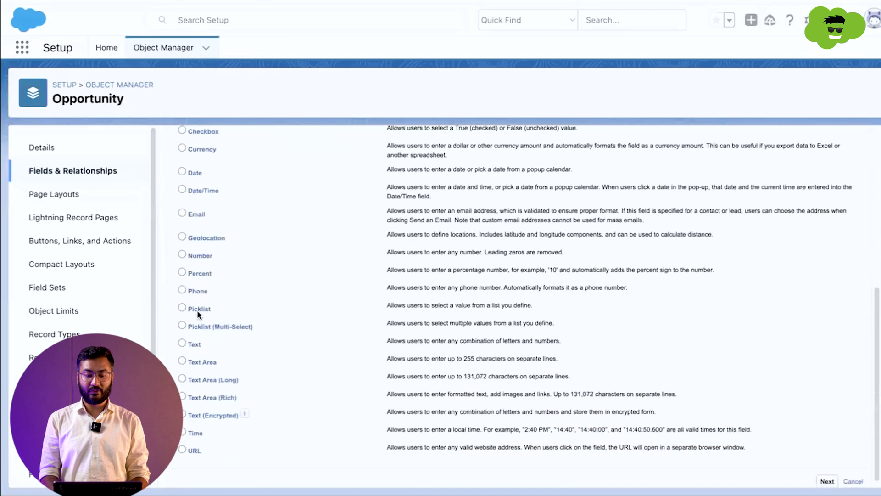
pyautogui.scroll(-1, 418, 361)
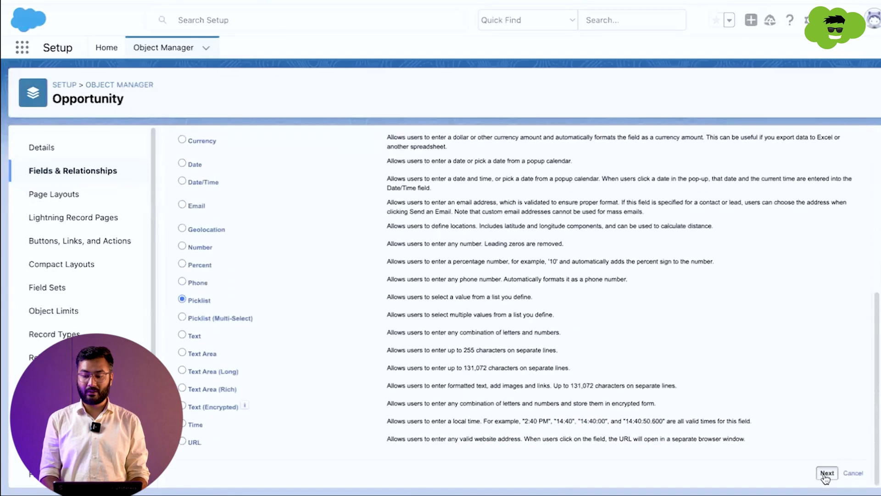
pyautogui.click(826, 477)
pyautogui.click(358, 232)
pyautogui.write('P')
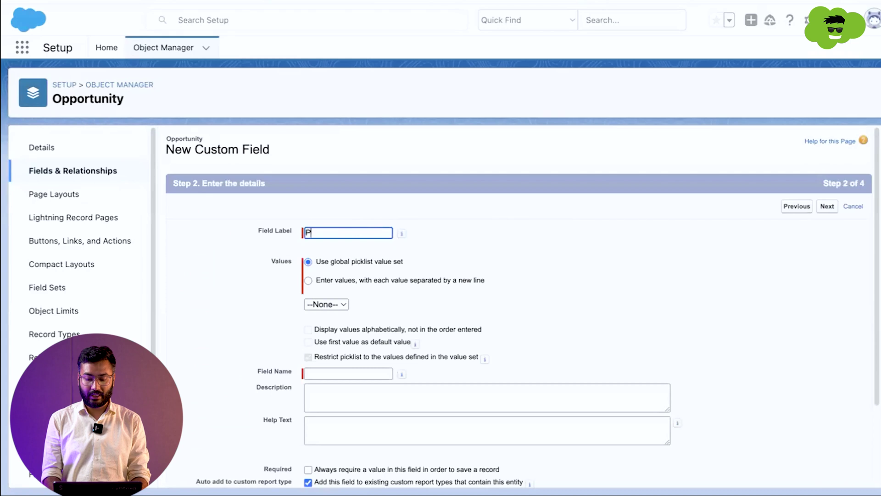
pyautogui.write('riority')
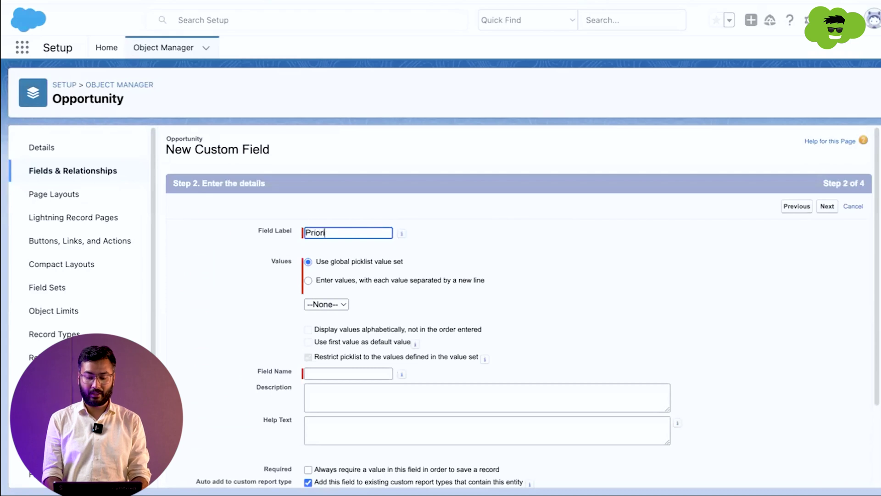
pyautogui.click(336, 270)
pyautogui.click(351, 281)
pyautogui.click(336, 320)
# Enter the picklist values High and Low and save the Priority field
pyautogui.write('High')
pyautogui.press('BackSpace')
pyautogui.write('Low')
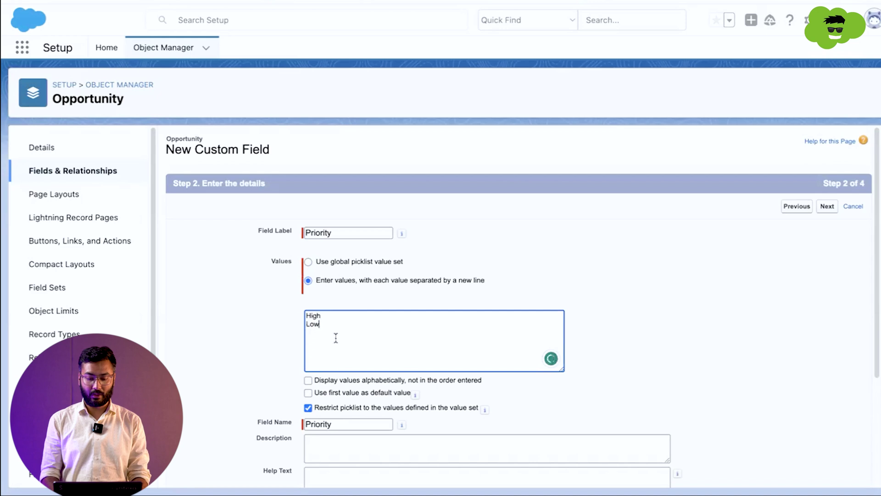
pyautogui.click(379, 387)
pyautogui.scroll(-4, 379, 385)
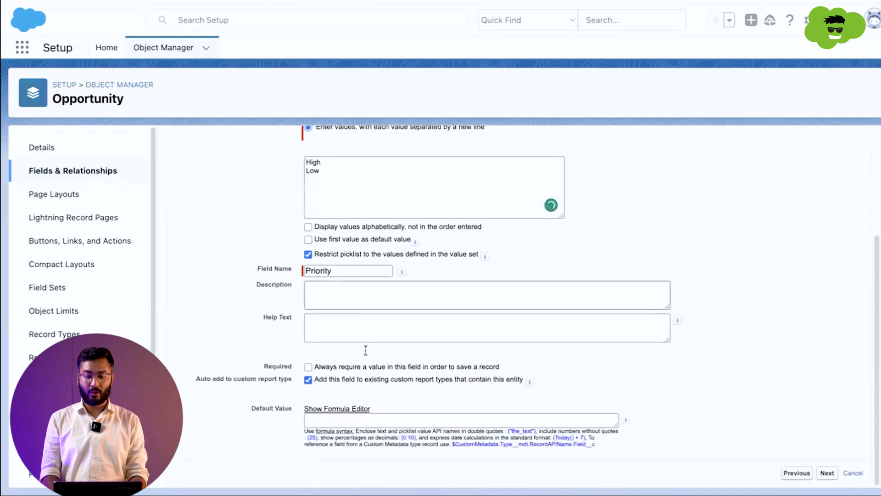
pyautogui.click(826, 478)
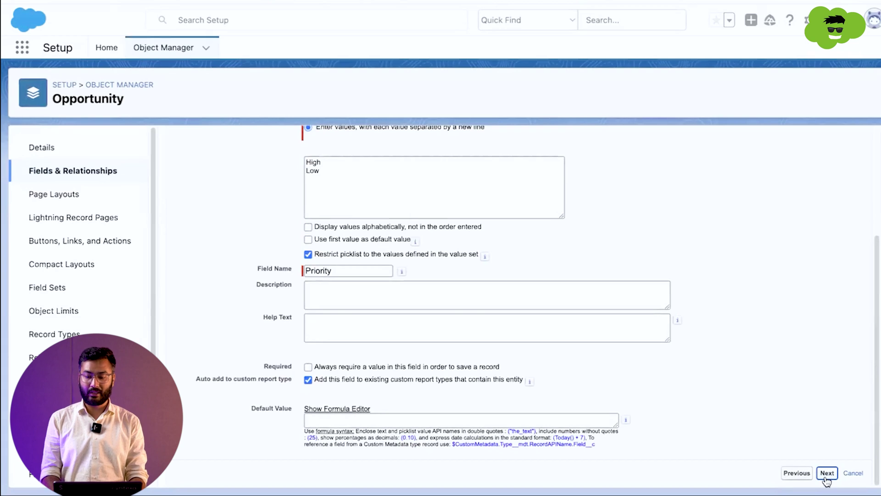
pyautogui.scroll(-4, 821, 427)
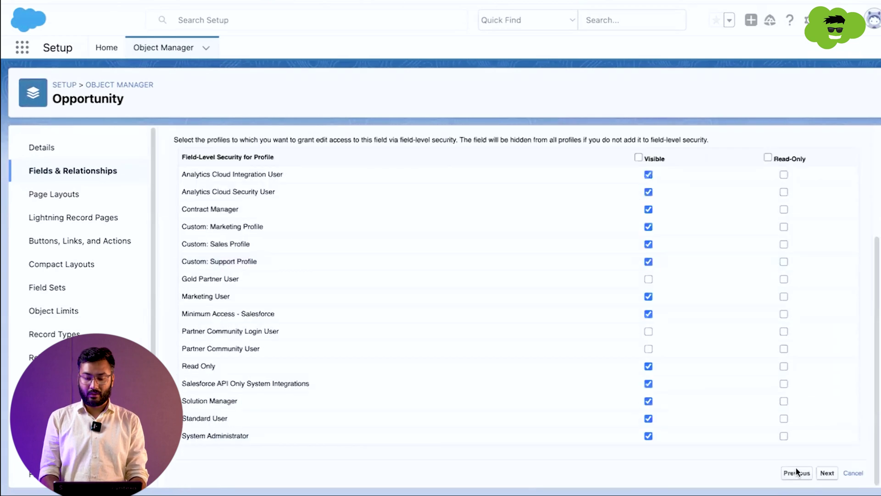
pyautogui.click(821, 472)
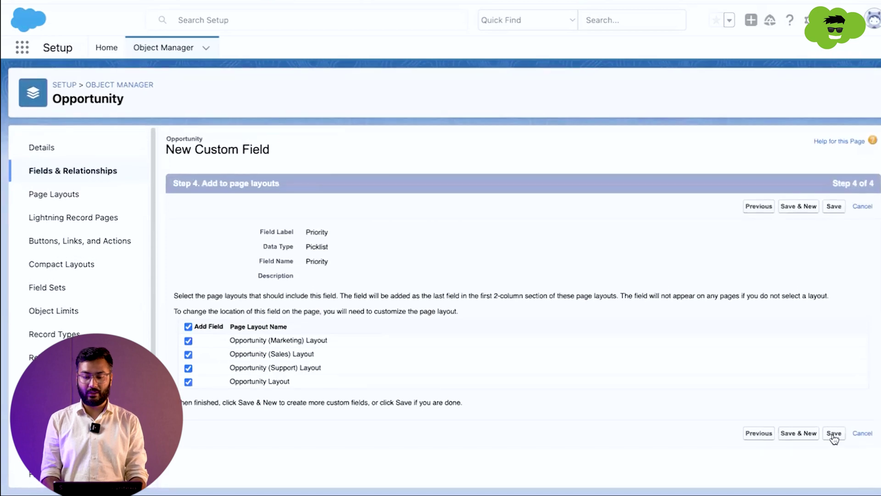
pyautogui.click(834, 434)
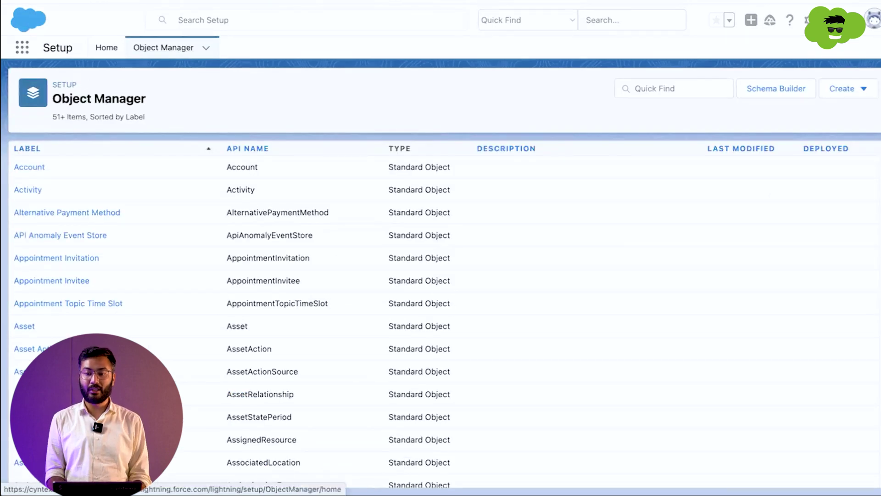
# Go to the Flows page from Setup Home via the 'flows' Quick Find search
pyautogui.click(807, 22)
pyautogui.click(773, 64)
pyautogui.click(61, 83)
pyautogui.write('flows')
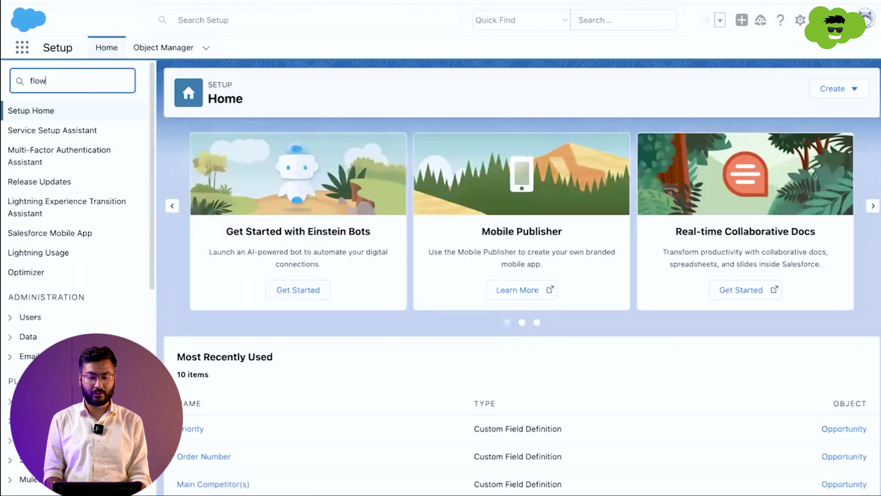
pyautogui.click(50, 131)
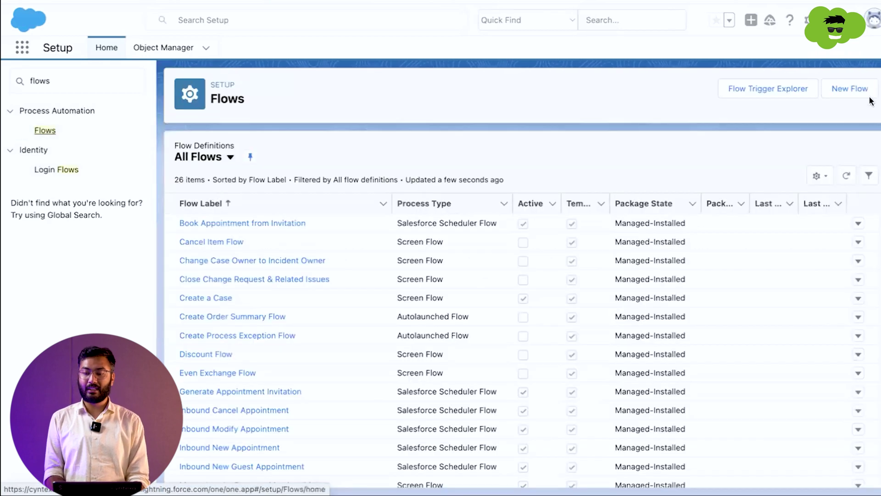
# Create a new Record-Triggered Flow
pyautogui.click(856, 97)
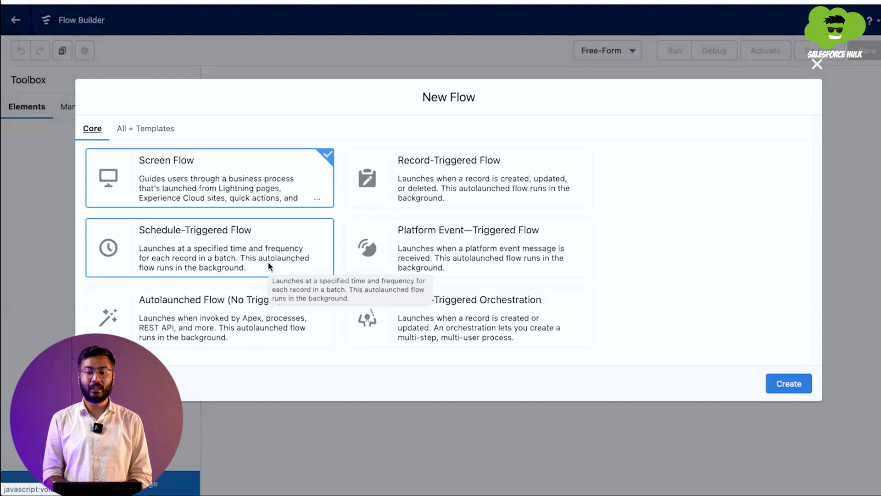
pyautogui.click(461, 174)
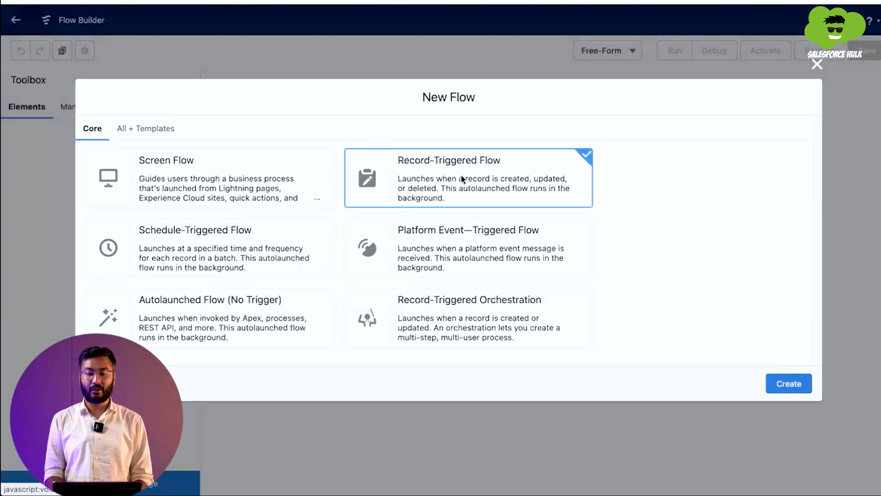
pyautogui.click(791, 384)
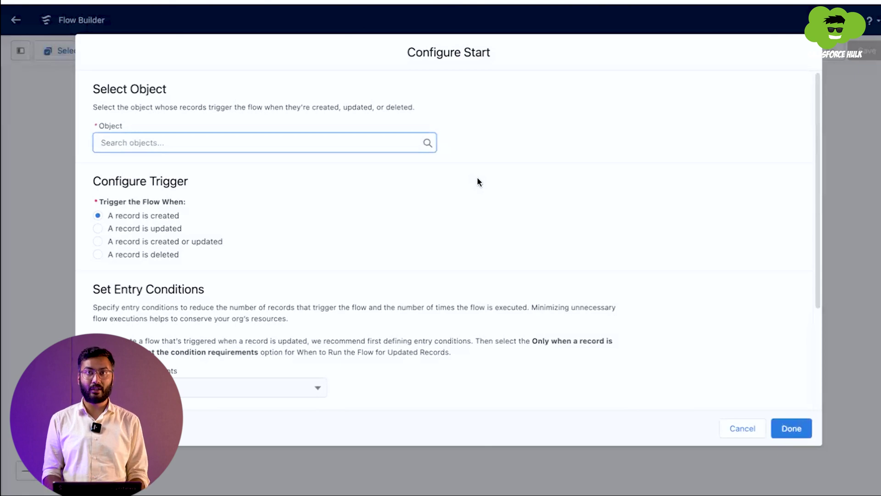
# Set Opportunity as the triggering object, firing when a record is created
pyautogui.write('oppo')
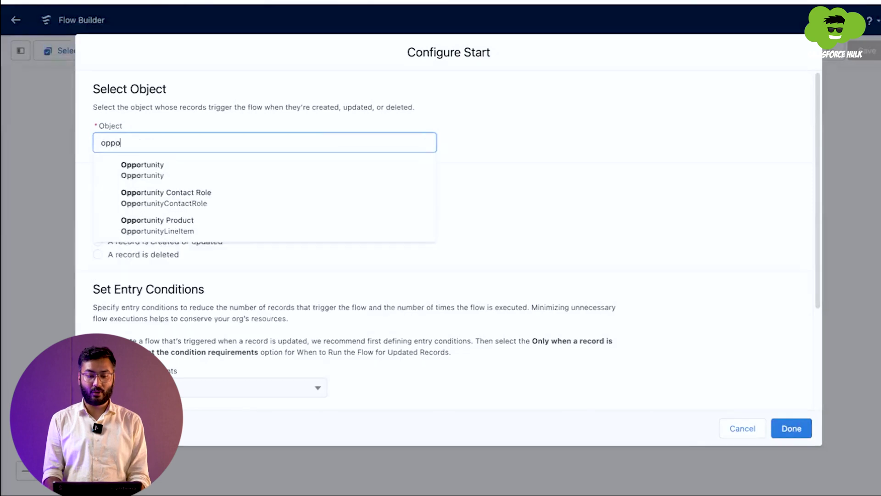
pyautogui.click(245, 173)
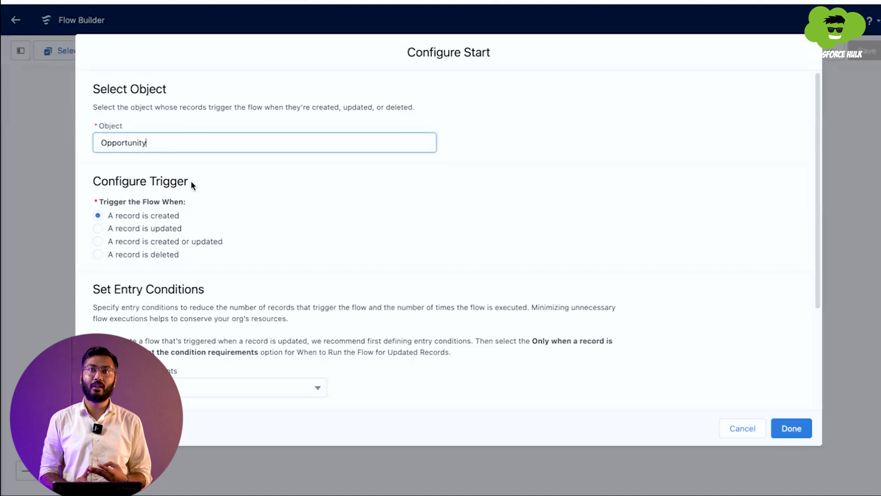
pyautogui.click(142, 216)
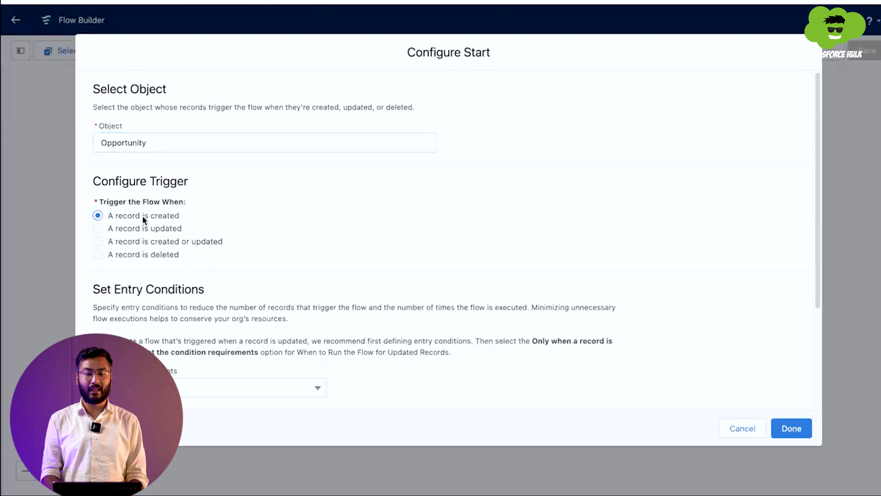
pyautogui.scroll(-3, 143, 215)
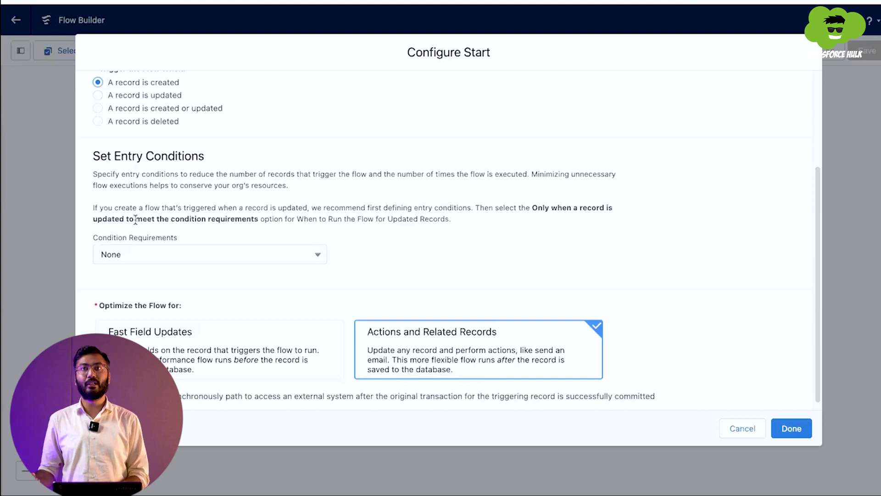
pyautogui.scroll(-1, 129, 230)
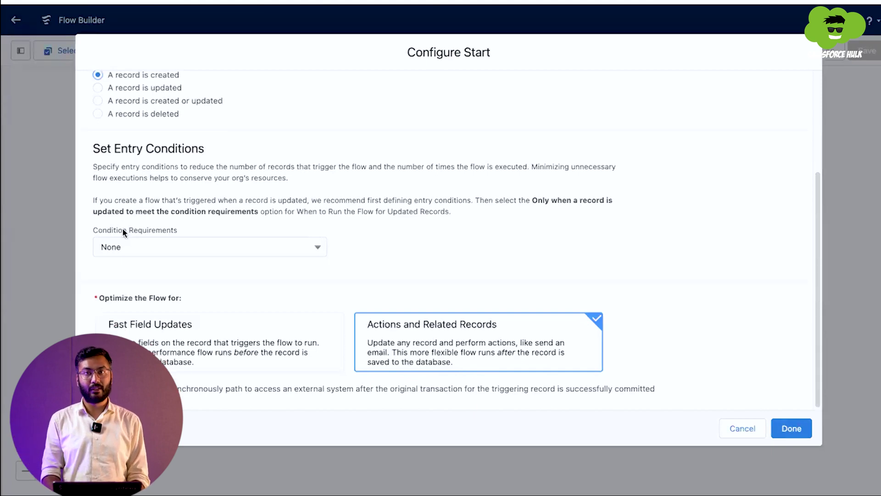
# Add the entry condition Amount Greater Than 0, requiring all conditions to be met
pyautogui.click(146, 251)
pyautogui.click(161, 294)
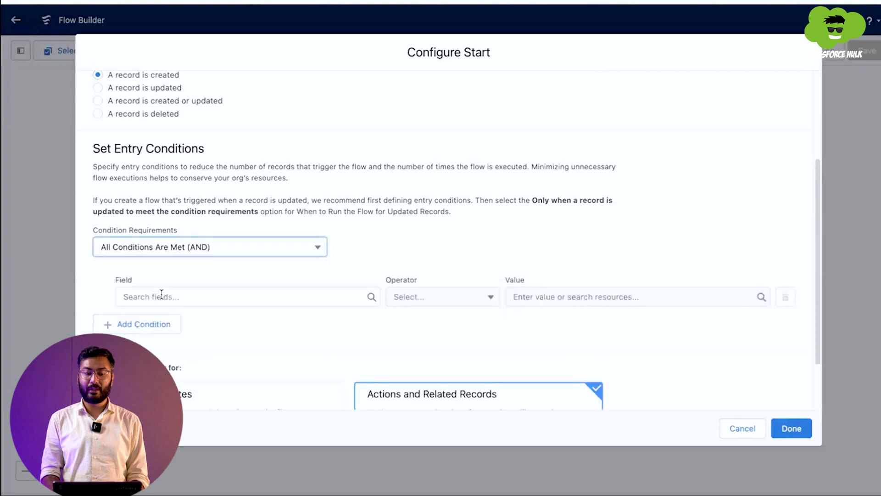
pyautogui.scroll(-2, 162, 298)
pyautogui.click(177, 258)
pyautogui.write('am')
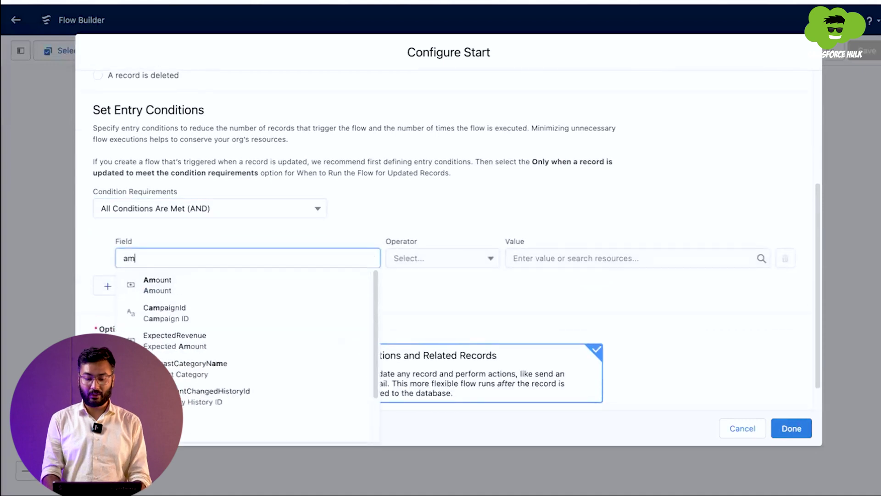
pyautogui.write('ount')
pyautogui.click(169, 290)
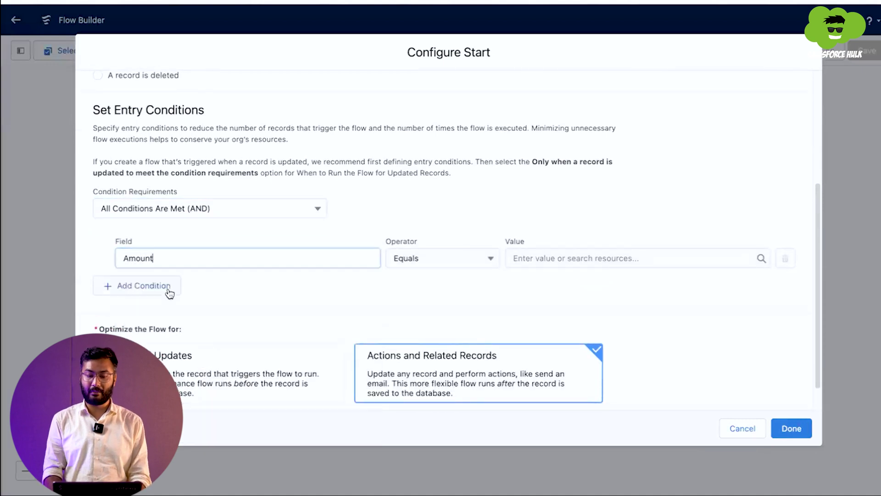
pyautogui.click(474, 258)
pyautogui.click(449, 326)
pyautogui.click(533, 258)
pyautogui.write('0')
pyautogui.click(538, 286)
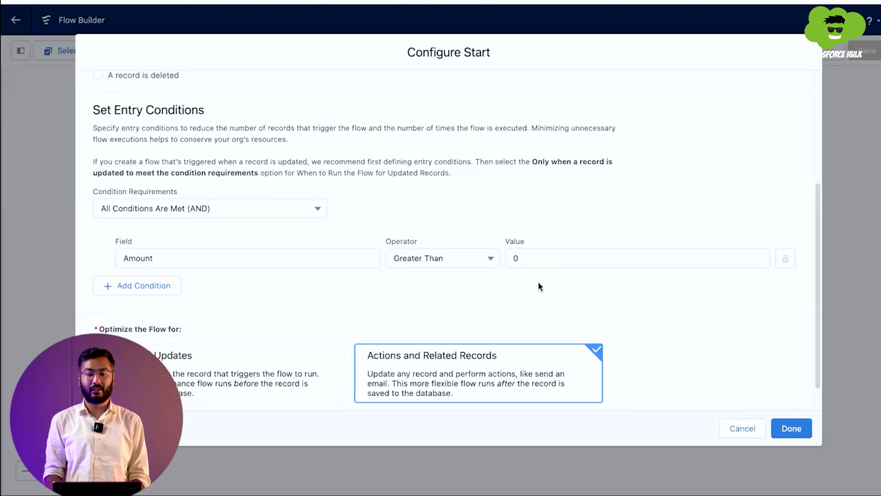
# Optimize the flow for Fast Field Updates and confirm the start configuration
pyautogui.scroll(-1, 410, 281)
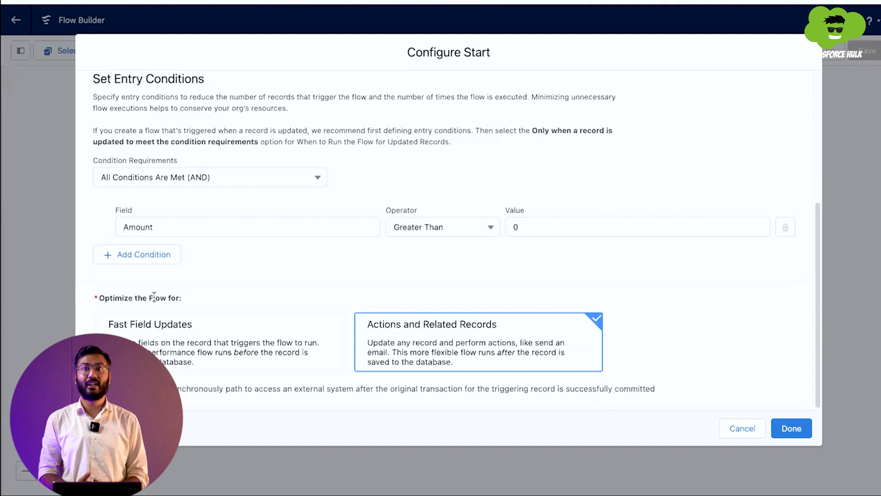
pyautogui.click(153, 341)
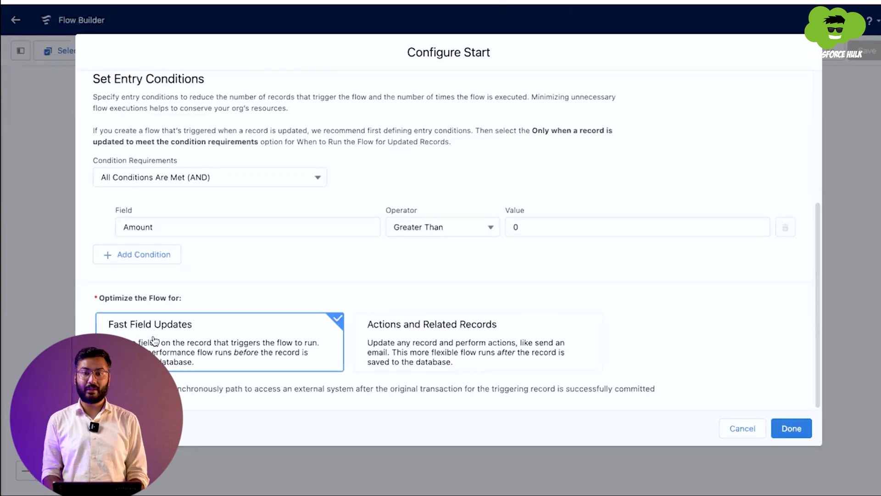
pyautogui.click(786, 434)
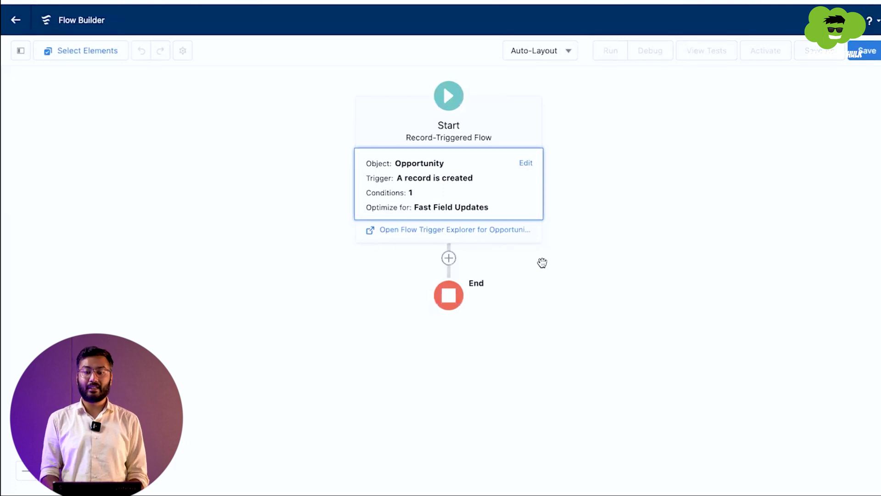
# Add a Decision element after Start labelled 'Check opp amount'
pyautogui.click(449, 258)
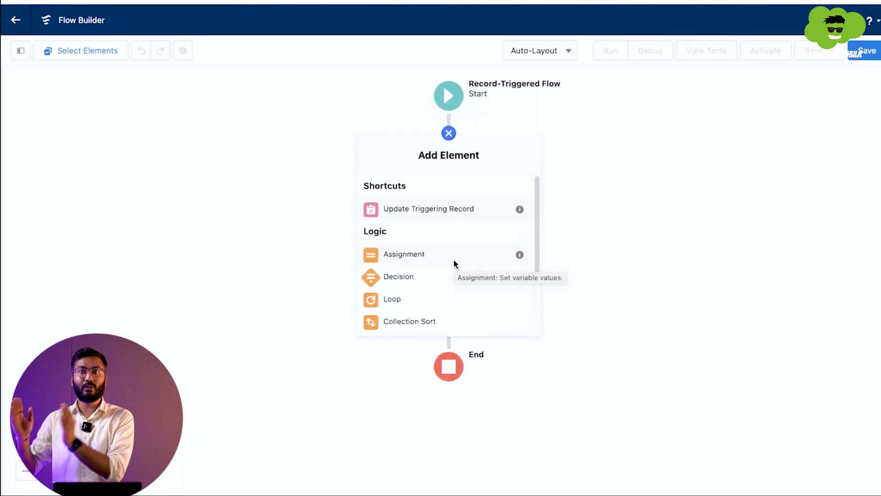
pyautogui.click(415, 274)
pyautogui.click(275, 118)
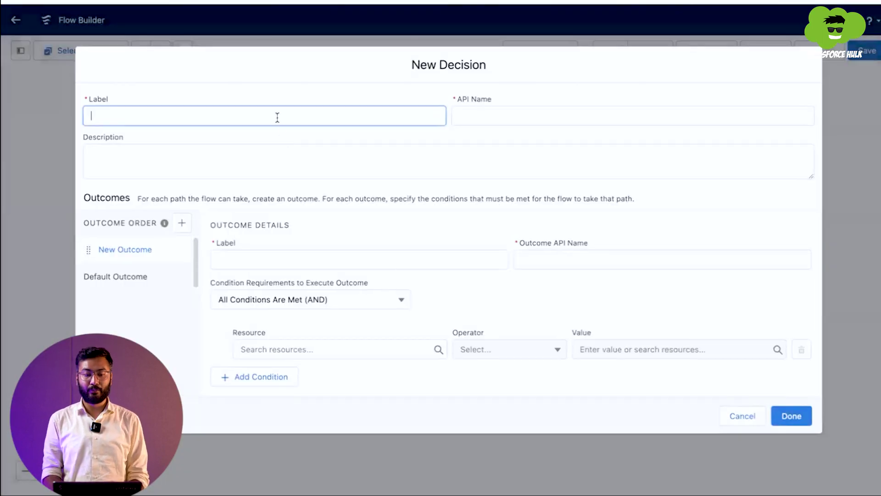
pyautogui.write('Check op')
pyautogui.write('p amount')
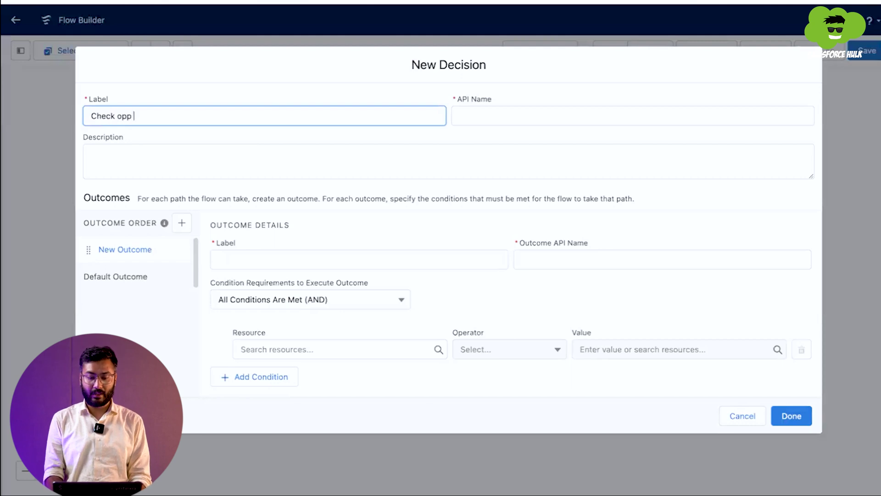
pyautogui.press('Tab')
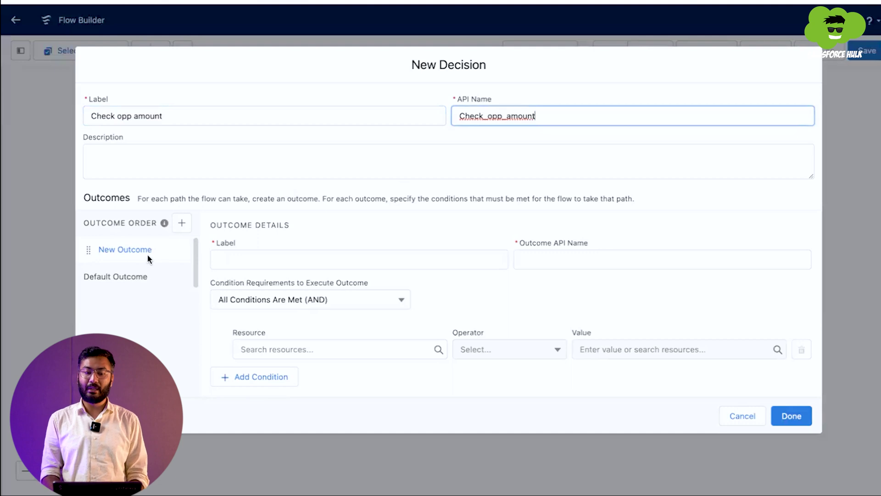
# Define outcome 'Check greater than' with $Record.Amount Greater Than or Equal 100000
pyautogui.click(255, 255)
pyautogui.write('Check grea')
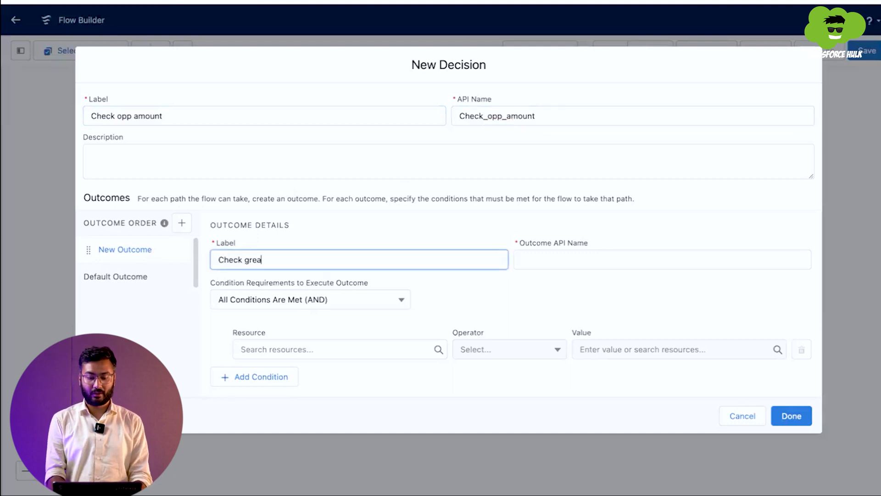
pyautogui.write('ter than')
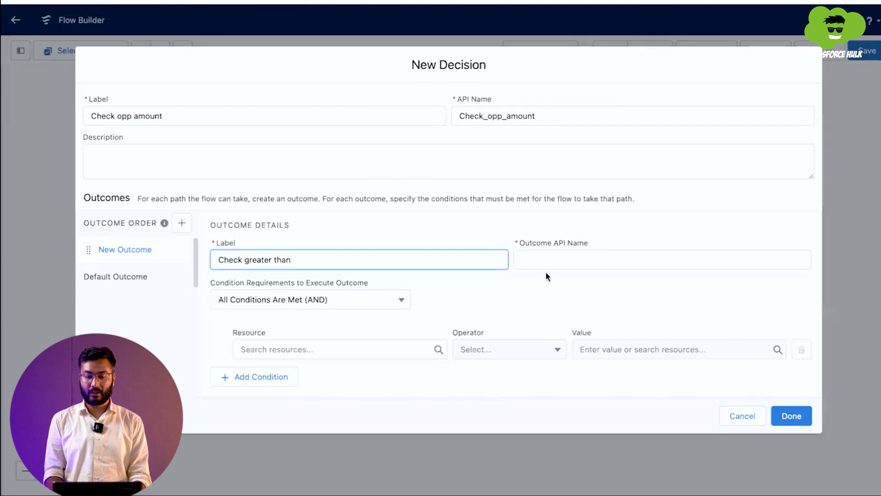
pyautogui.click(550, 266)
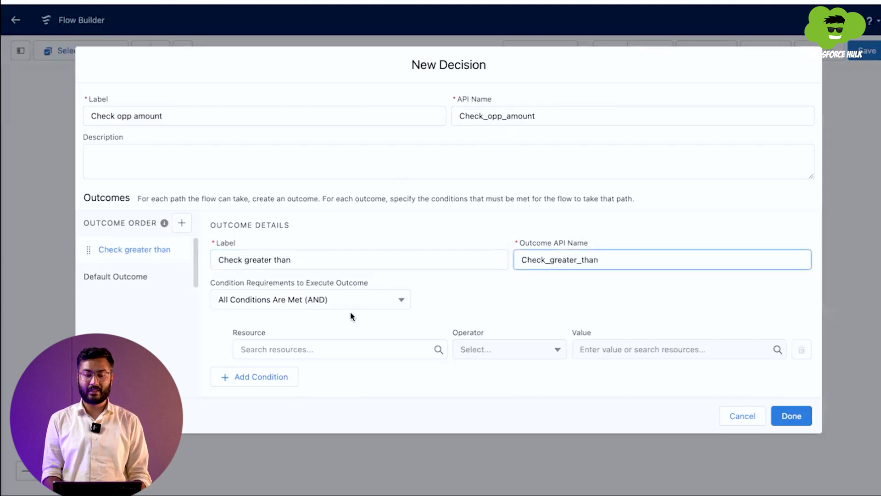
pyautogui.click(318, 350)
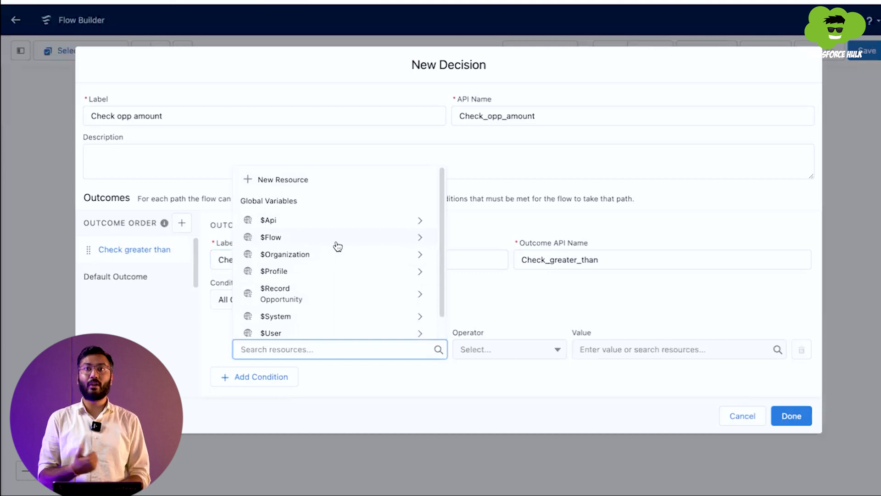
pyautogui.click(293, 293)
pyautogui.scroll(-3, 298, 248)
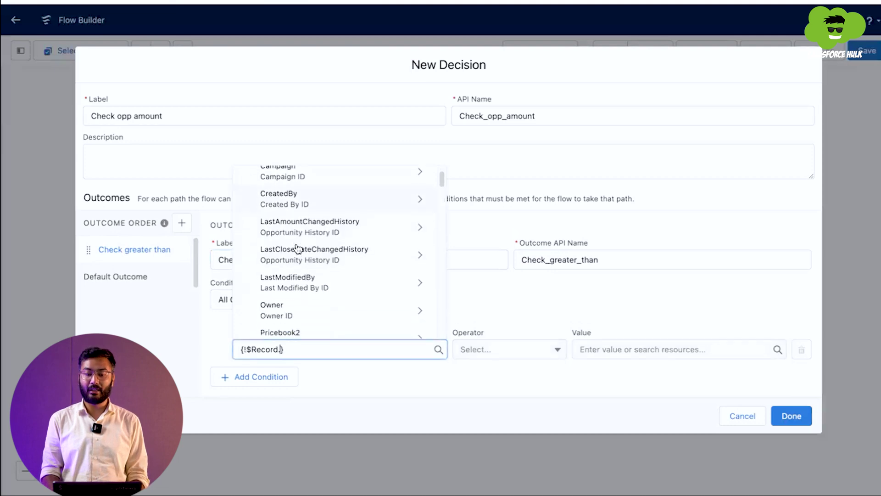
pyautogui.scroll(-5, 298, 248)
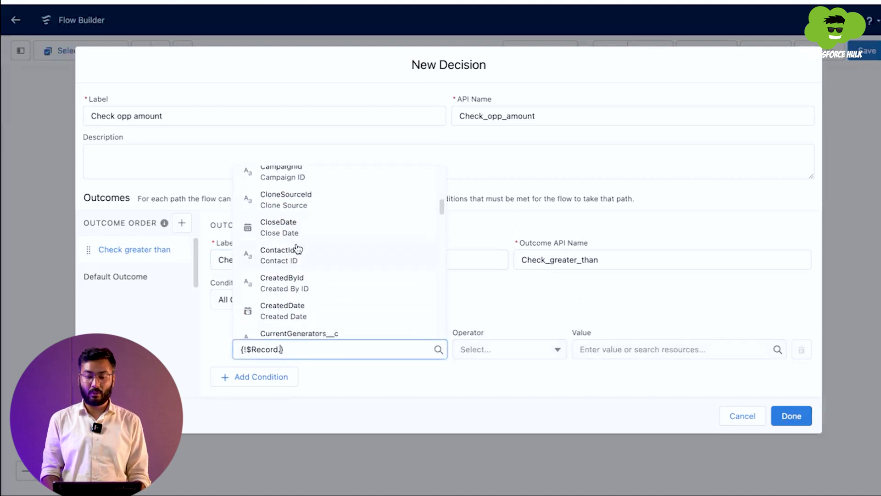
pyautogui.write('amou')
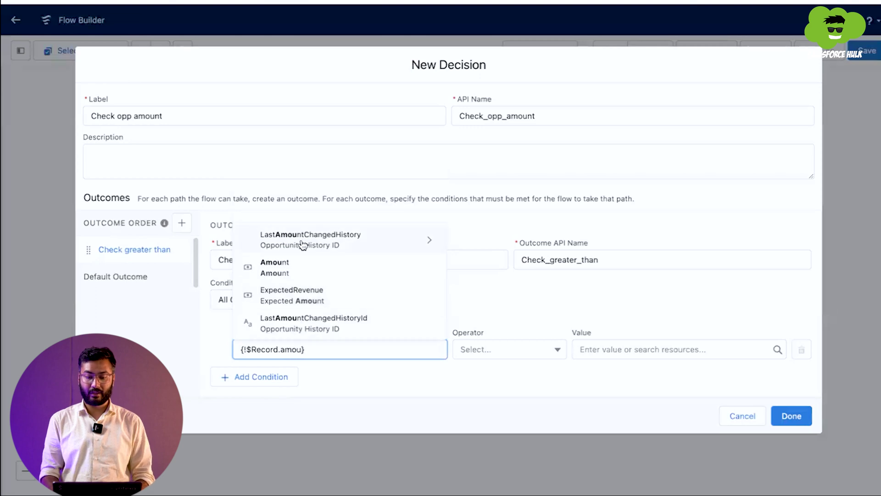
pyautogui.click(299, 260)
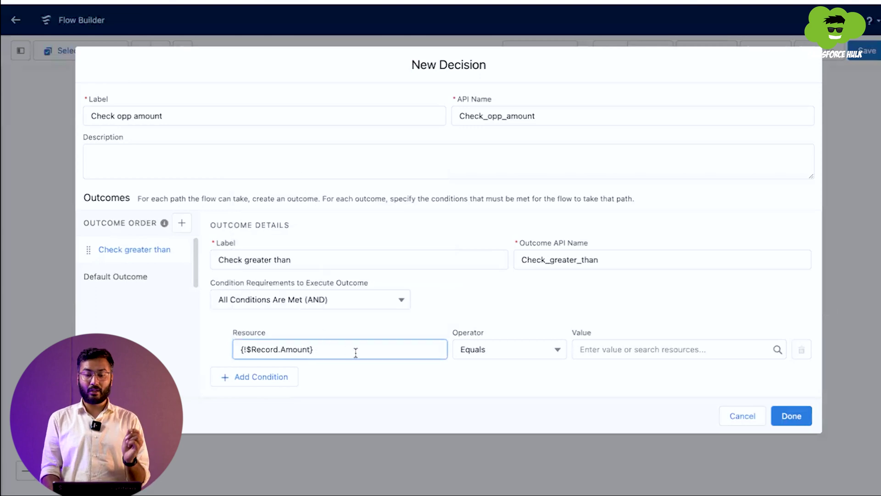
pyautogui.click(478, 352)
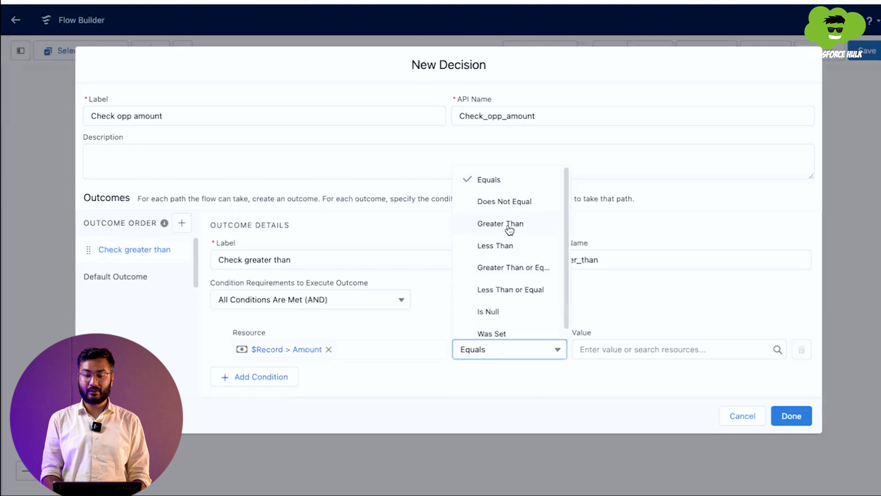
pyautogui.click(507, 269)
pyautogui.click(608, 348)
pyautogui.write('100000')
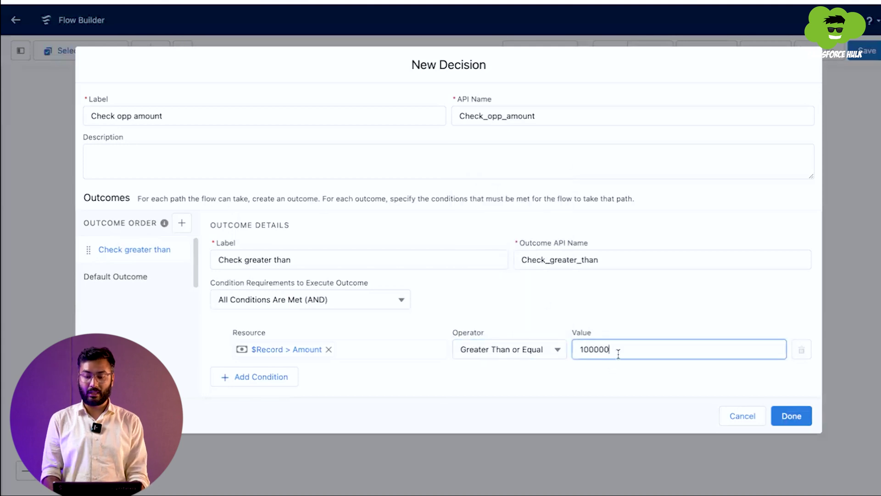
pyautogui.click(784, 415)
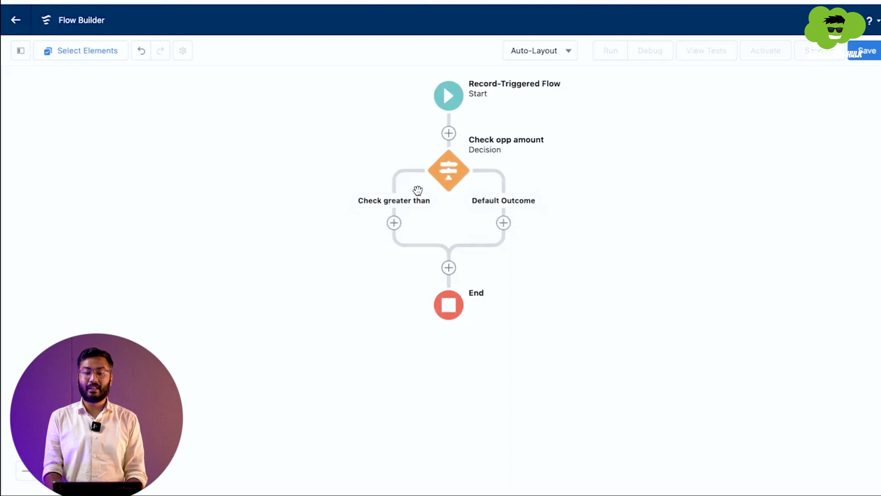
# Add an Update Triggering Record element labelled 'Update High Priority' under Check greater than
pyautogui.click(394, 223)
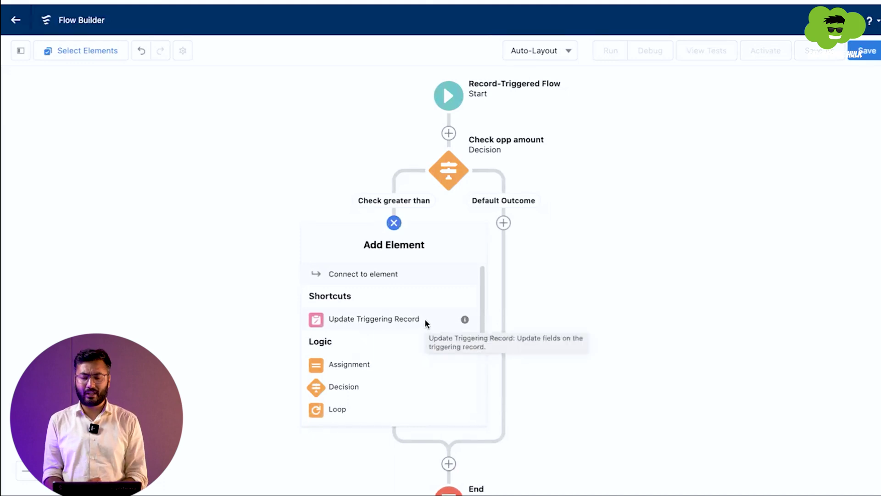
pyautogui.scroll(-3, 425, 319)
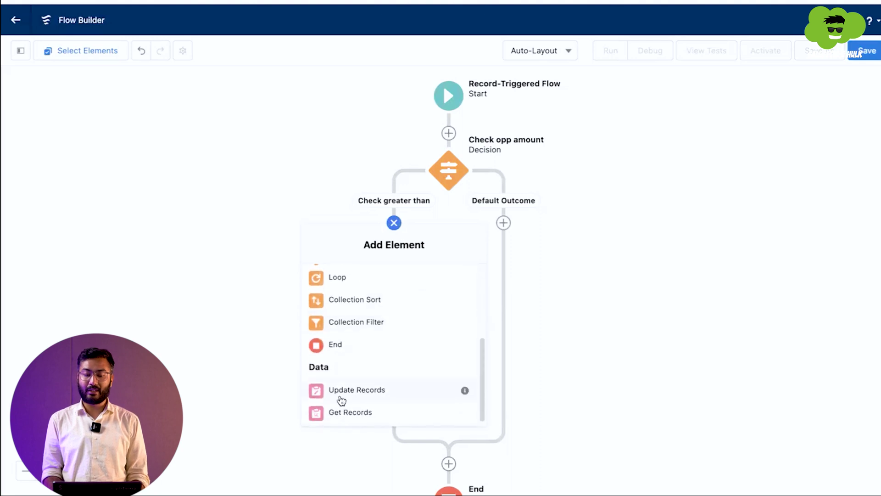
pyautogui.scroll(3, 363, 394)
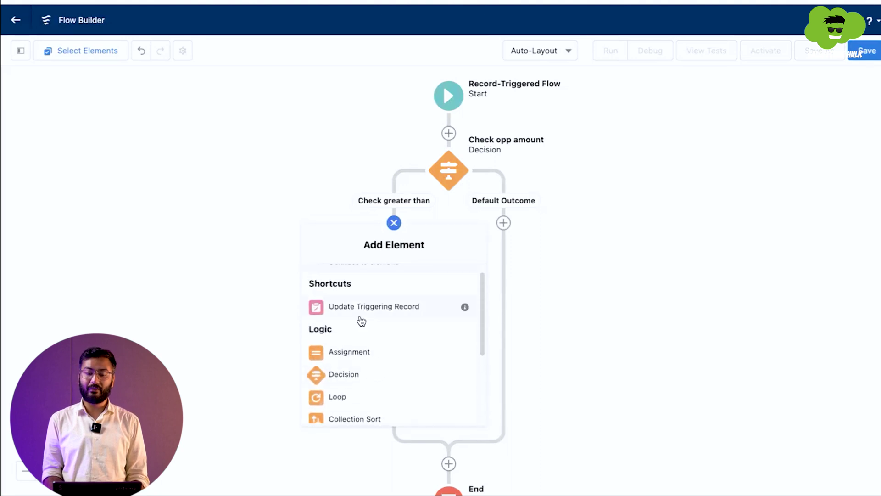
pyautogui.click(366, 307)
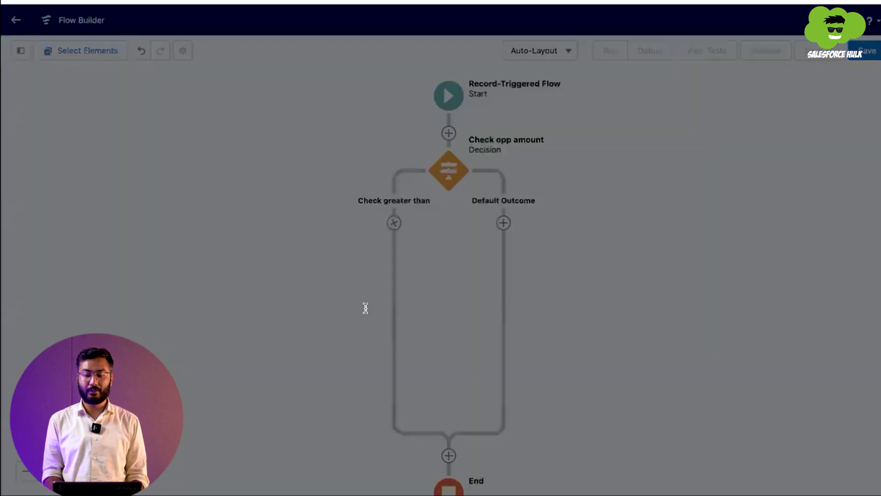
pyautogui.write('Up')
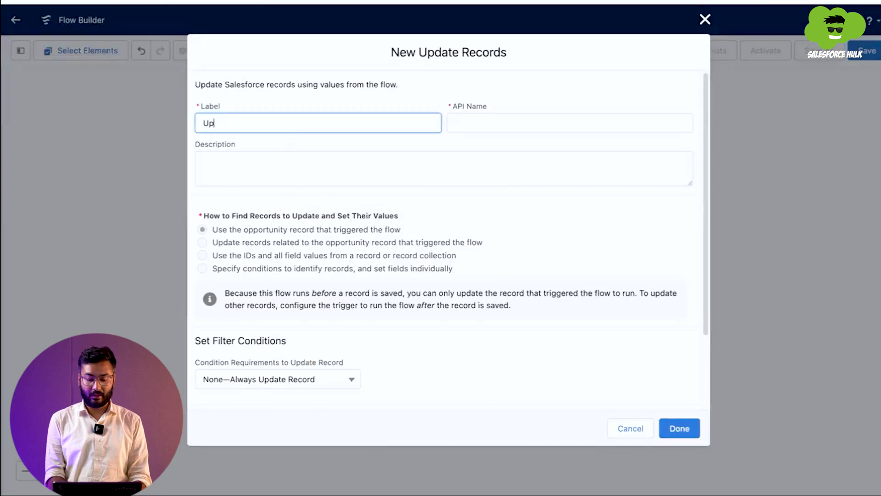
pyautogui.write('date High ')
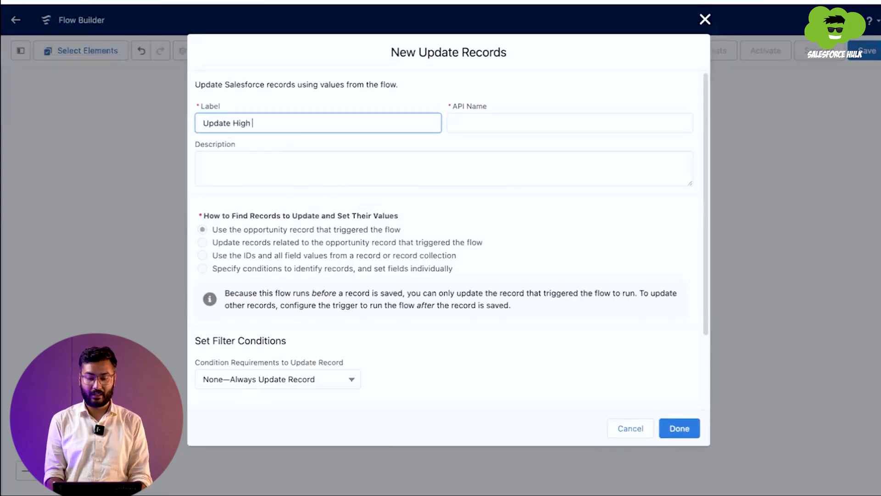
pyautogui.write('Priority')
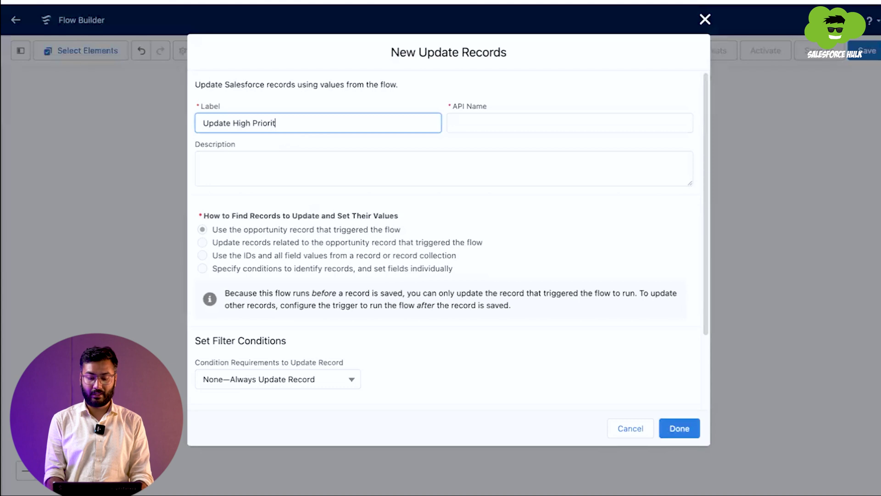
pyautogui.click(459, 124)
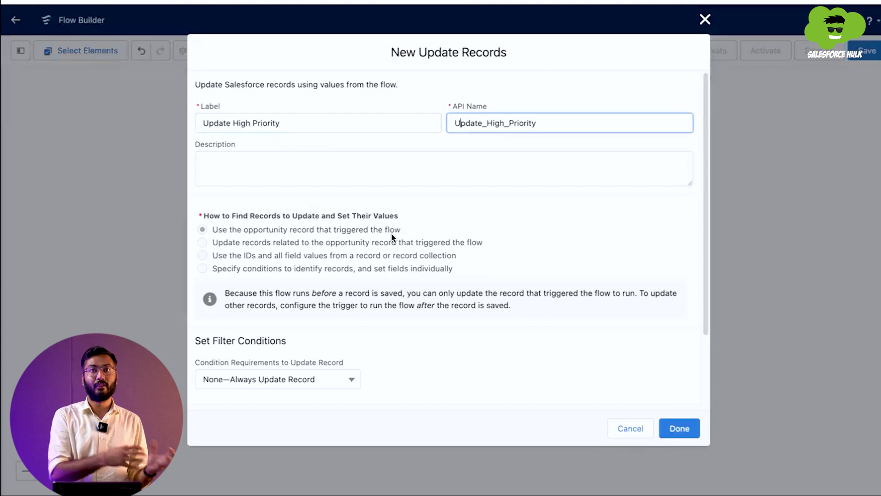
# Set the Priority__c field to High in the update step
pyautogui.scroll(-4, 369, 255)
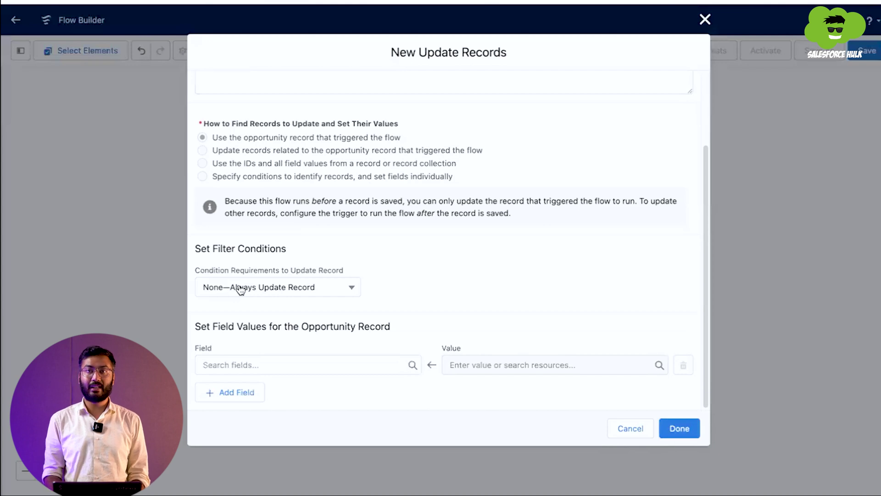
pyautogui.click(253, 365)
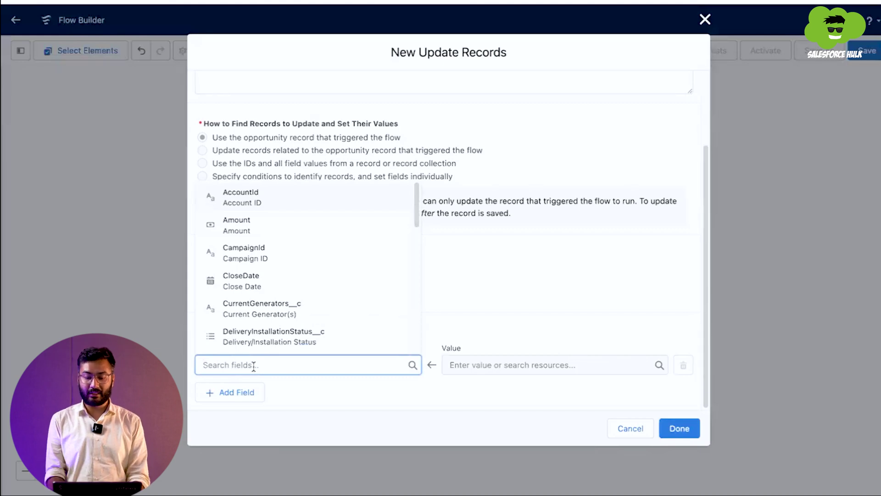
pyautogui.write('prio')
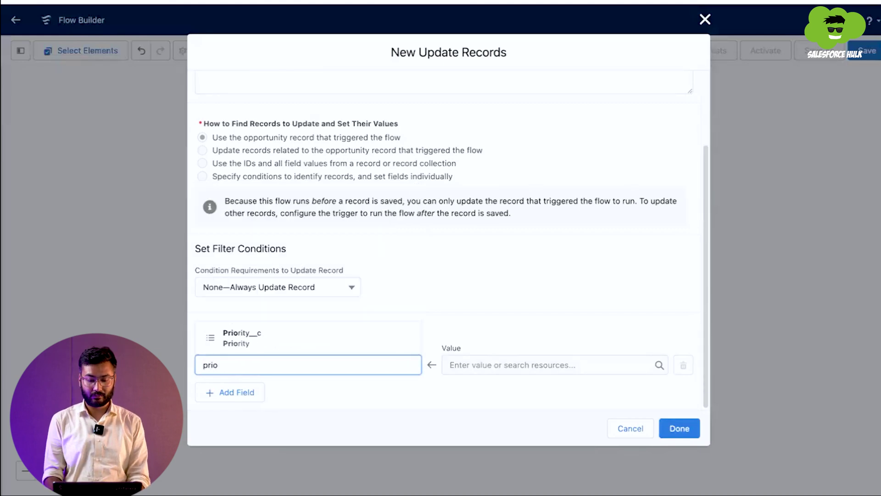
pyautogui.click(262, 341)
pyautogui.click(514, 365)
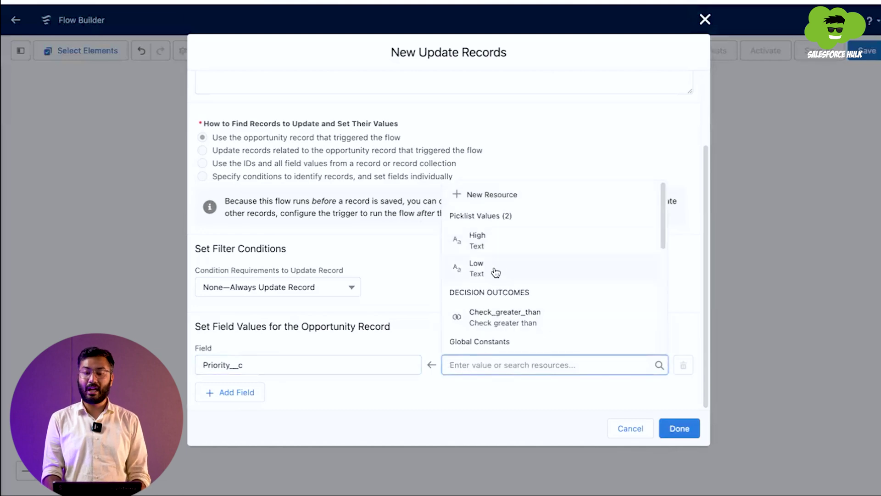
pyautogui.click(494, 236)
pyautogui.click(680, 428)
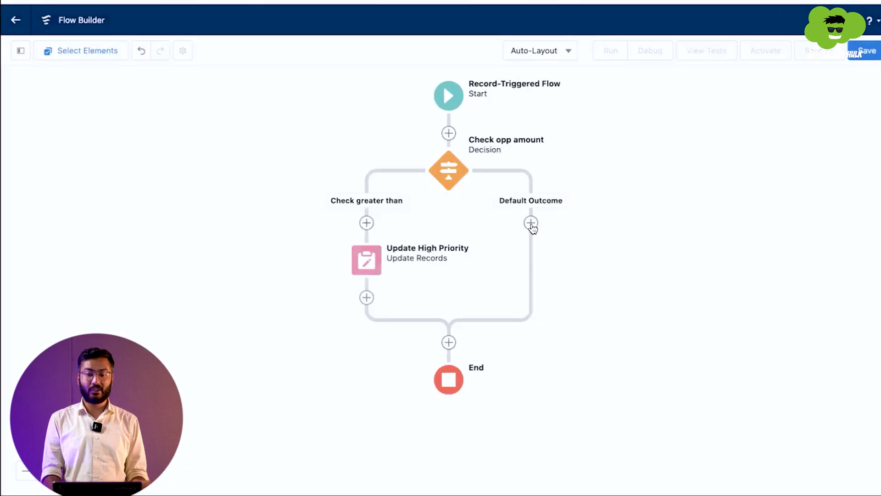
# Add an Update Triggering Record element labelled 'update low value' on the Default Outcome branch
pyautogui.click(531, 223)
pyautogui.click(497, 324)
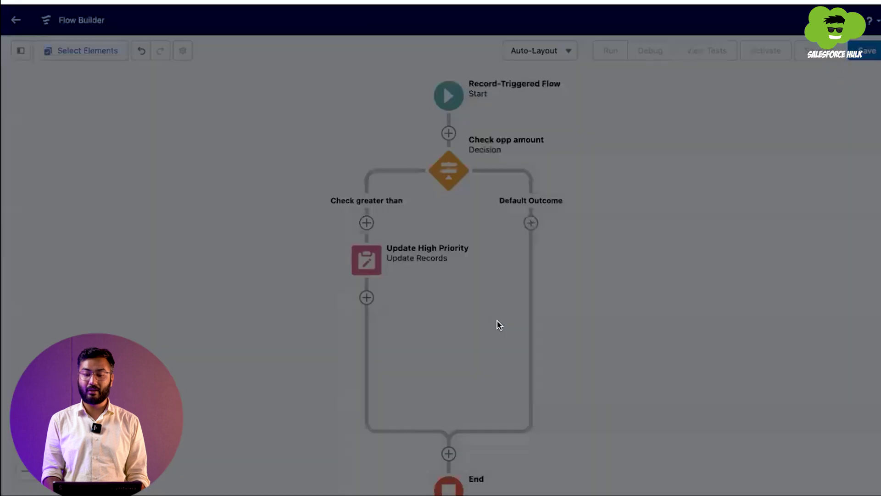
pyautogui.write('u')
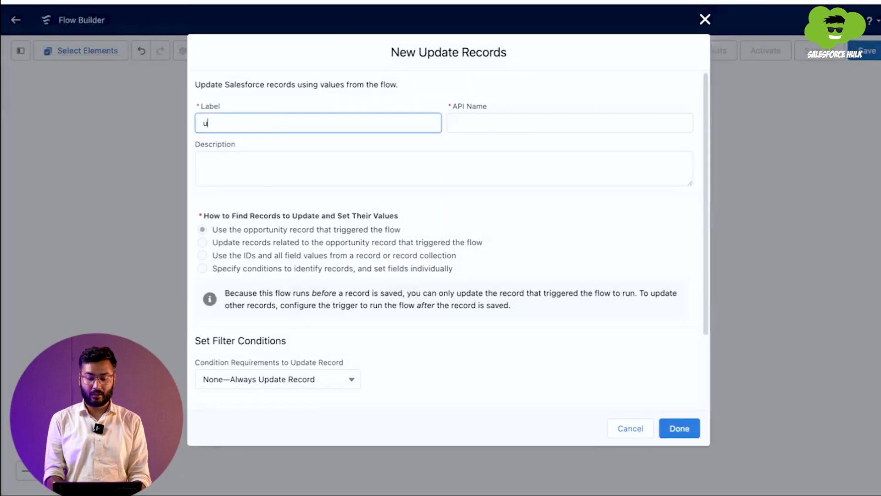
pyautogui.write('pdate low value')
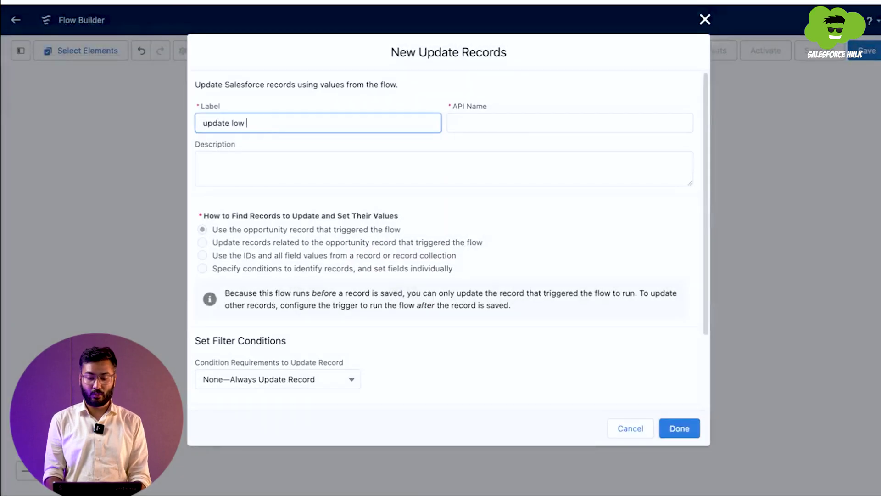
pyautogui.press('Tab')
# Set the Priority__c field to Low in the update step
pyautogui.scroll(-2, 255, 354)
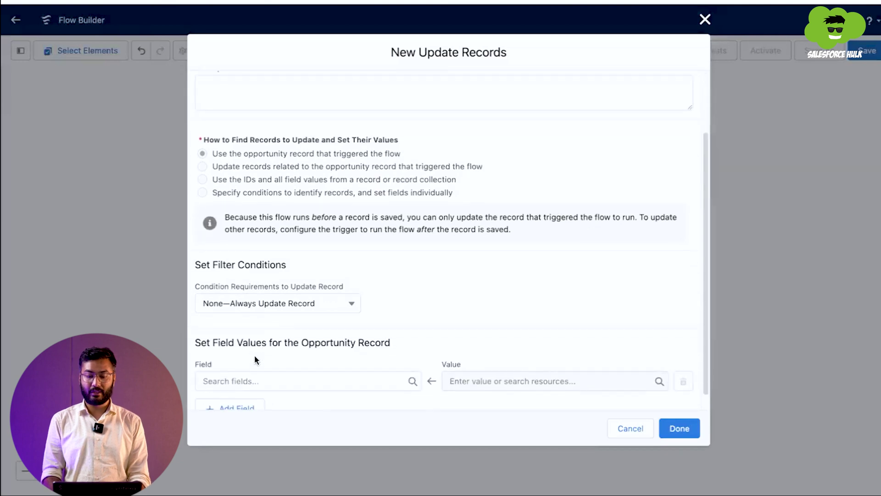
pyautogui.click(255, 357)
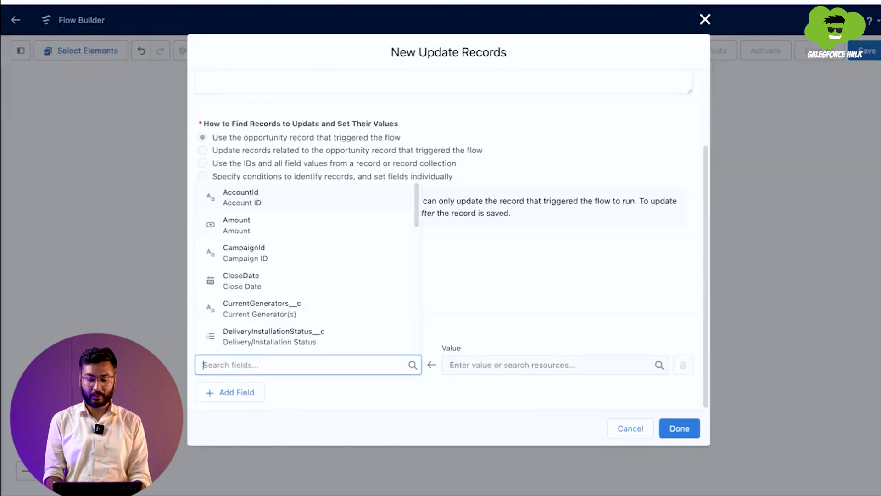
pyautogui.write('pri')
pyautogui.click(248, 340)
pyautogui.click(502, 366)
pyautogui.write('low')
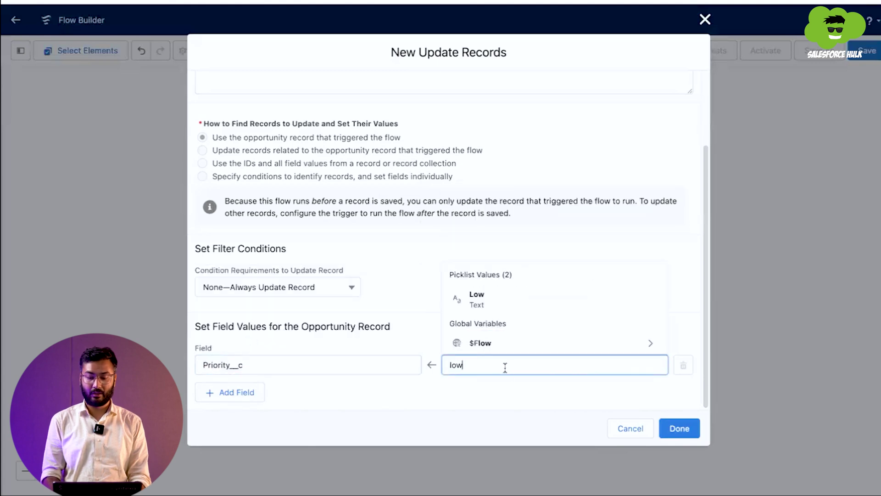
pyautogui.click(536, 309)
pyautogui.click(679, 429)
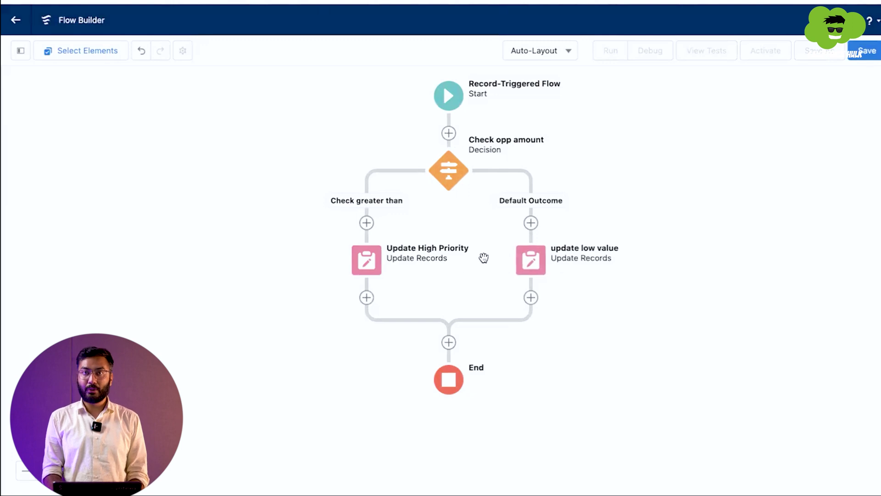
# Save the flow with the label 'Update Opp Priority' and auto-filled API name
pyautogui.click(872, 53)
pyautogui.click(390, 208)
pyautogui.write('Update Opp Priority')
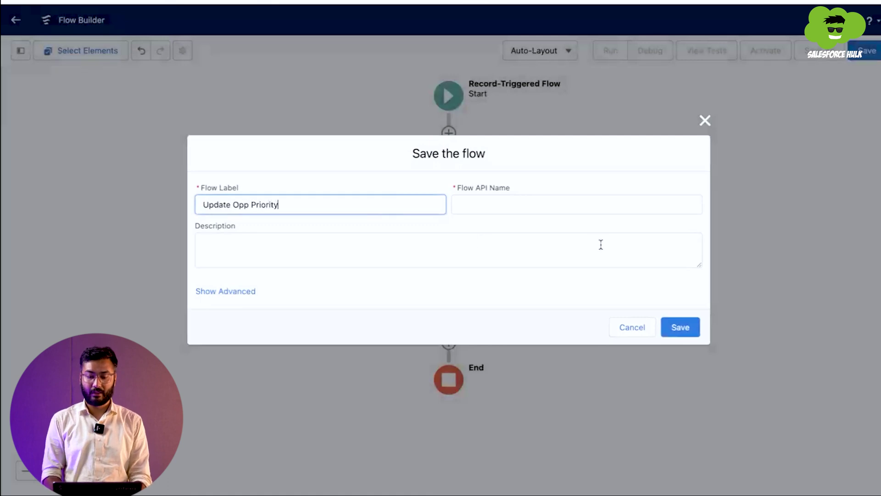
pyautogui.click(592, 192)
pyautogui.click(674, 329)
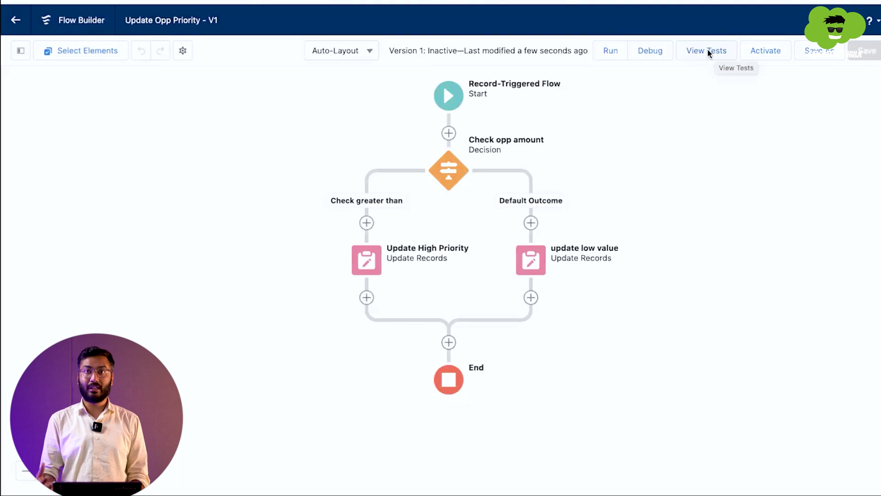
# Activate the flow and go to the Opportunities list
pyautogui.click(756, 50)
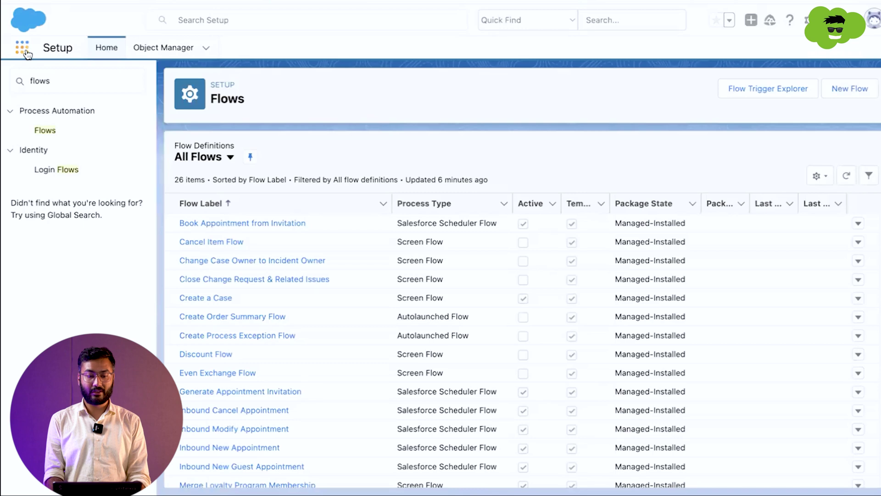
pyautogui.click(26, 51)
pyautogui.write('oppo')
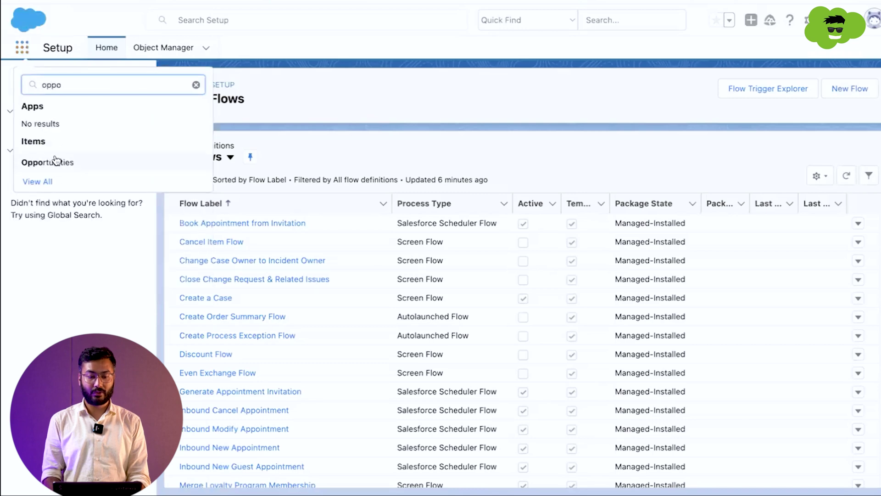
pyautogui.click(56, 161)
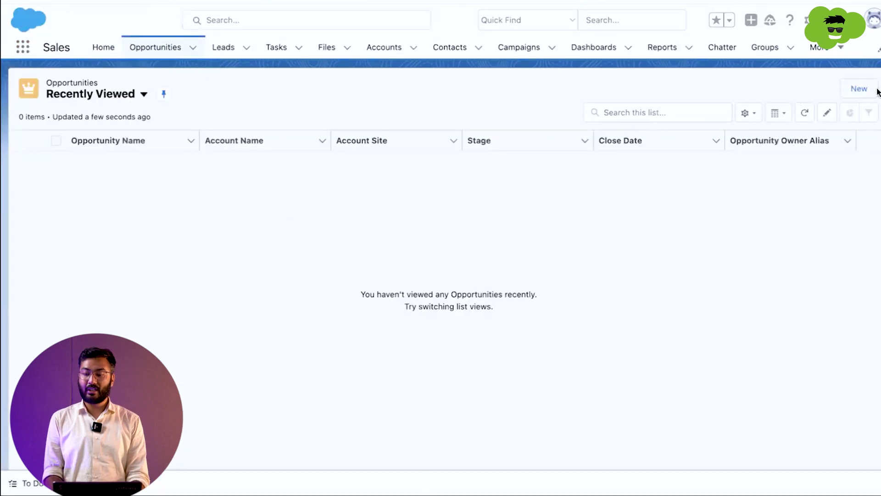
# Create opportunity 'First Opp' with amount 80000, stage Prospecting, close date 10/06/2023
pyautogui.click(870, 90)
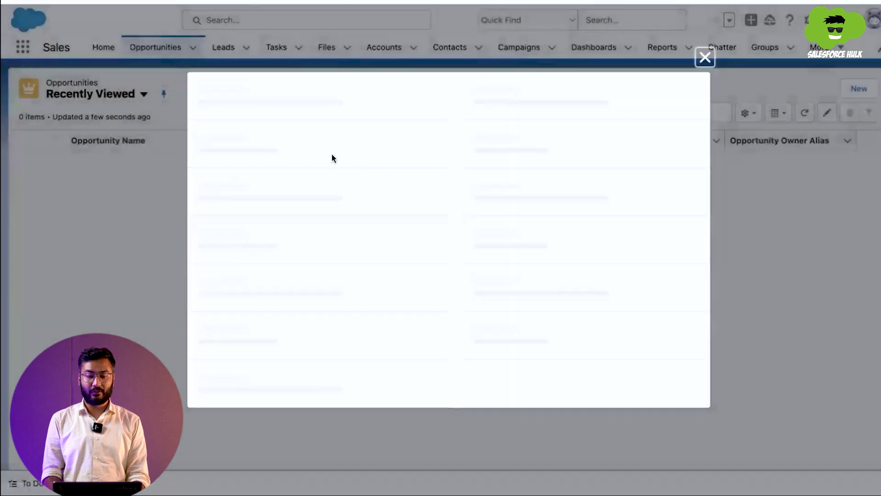
pyautogui.click(259, 204)
pyautogui.write('Fir')
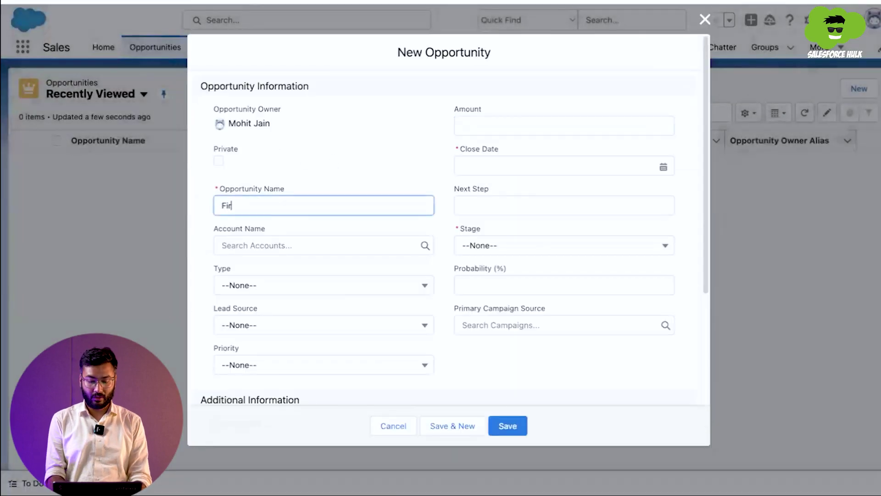
pyautogui.write('st Opp')
pyautogui.click(470, 124)
pyautogui.write('80000')
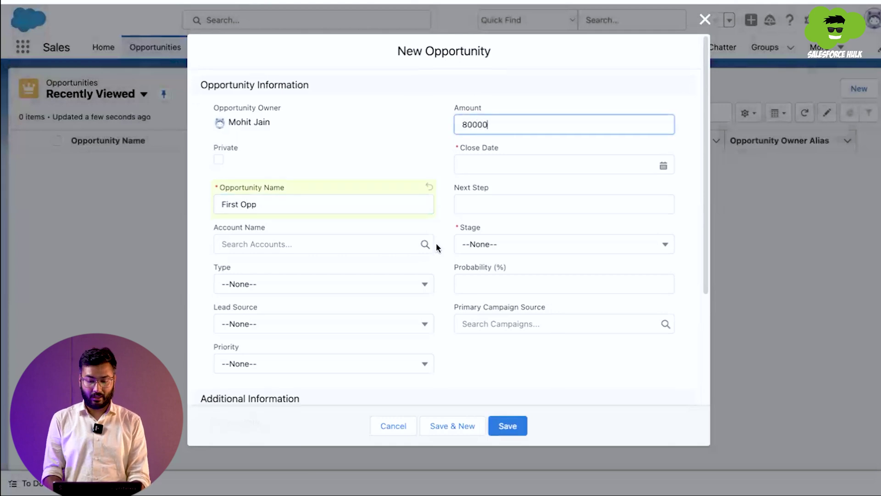
pyautogui.scroll(-1, 437, 243)
pyautogui.scroll(-1, 321, 303)
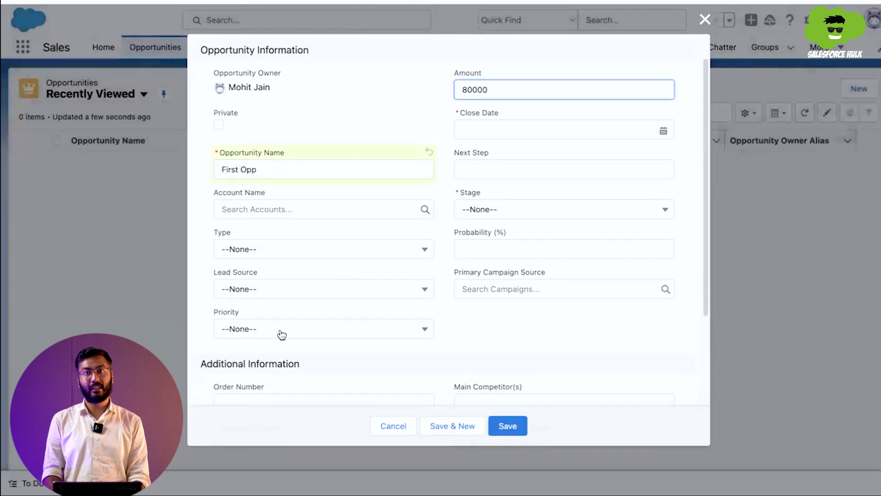
pyautogui.click(512, 215)
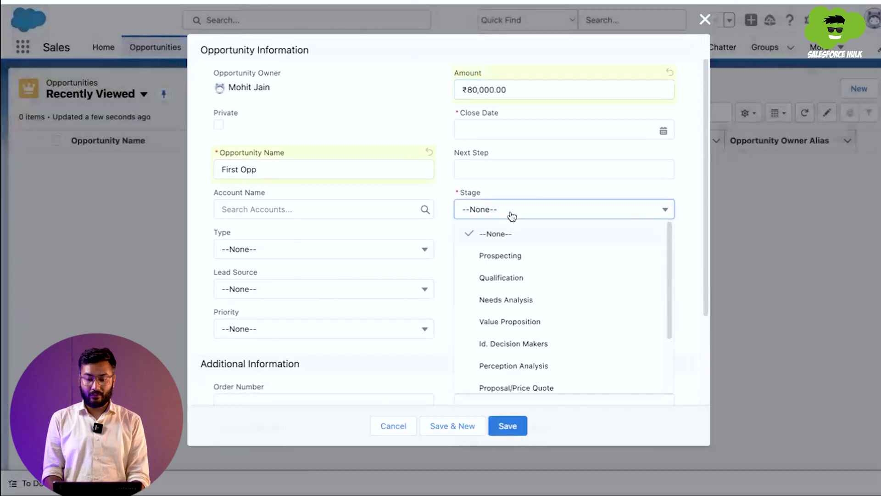
pyautogui.click(502, 256)
pyautogui.click(496, 136)
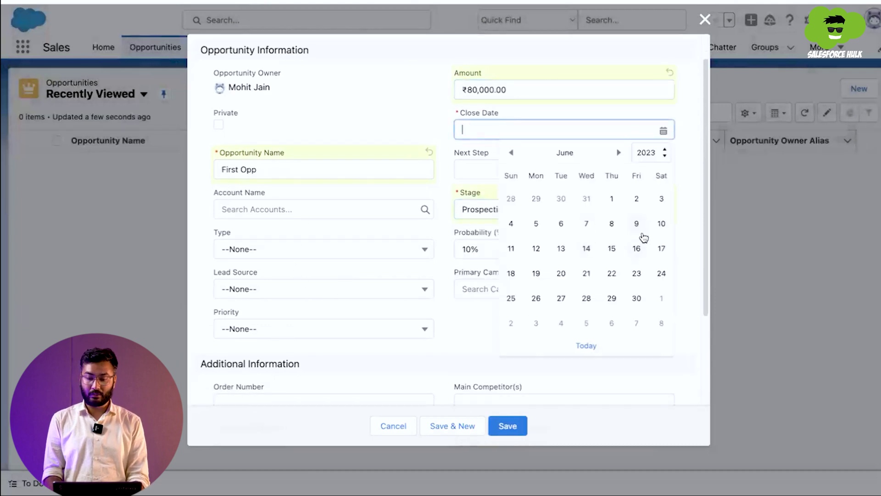
pyautogui.click(662, 223)
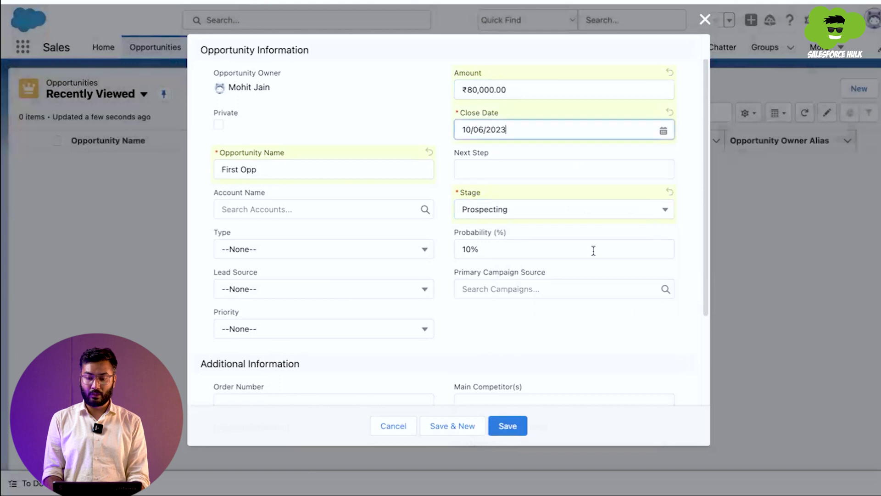
pyautogui.click(508, 427)
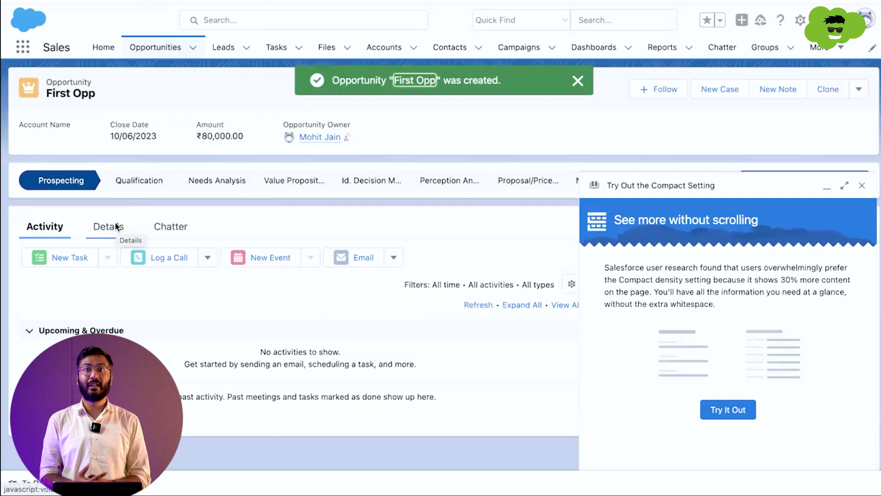
# Check First Opp's details, then return to the Opportunities list
pyautogui.click(115, 225)
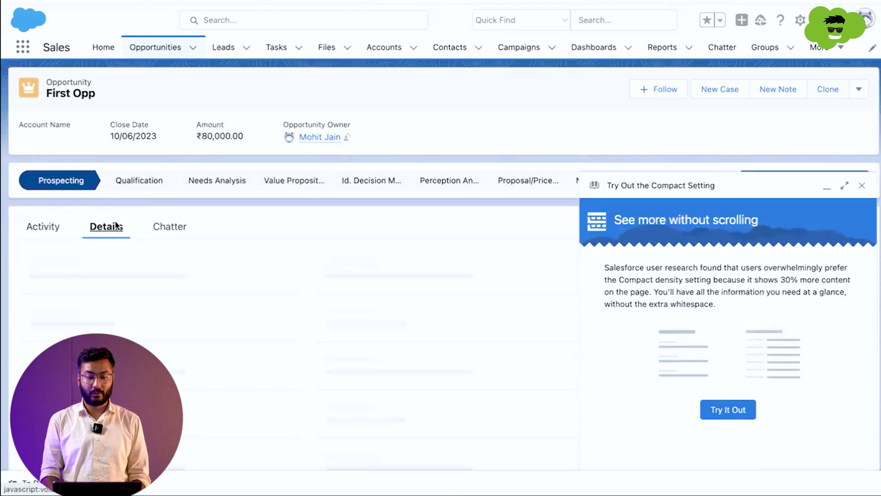
pyautogui.scroll(-2, 115, 221)
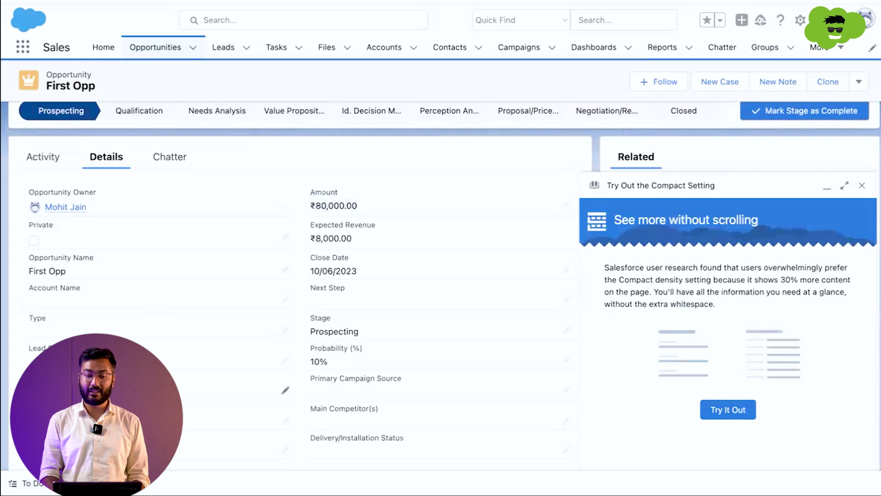
pyautogui.click(155, 47)
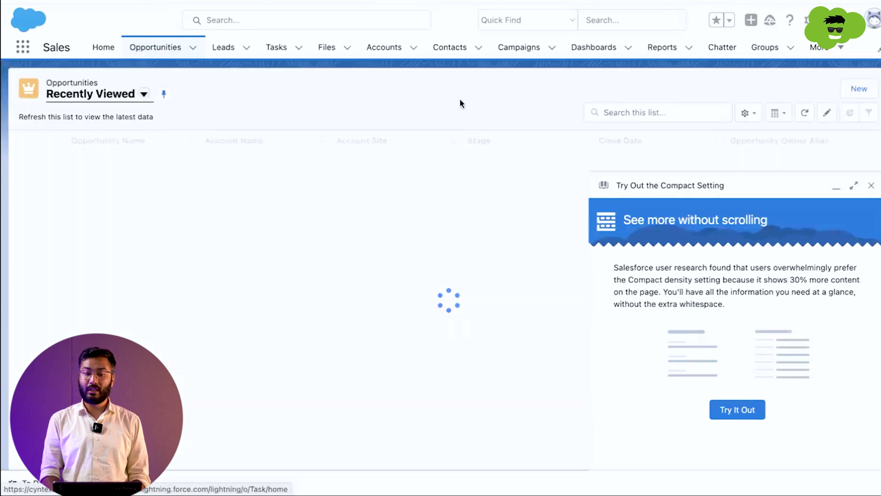
pyautogui.click(871, 185)
# Create 'Second Opp' with amount 120000, close date 12/06/2023, stage Qualification, and view its details
pyautogui.click(859, 90)
pyautogui.click(335, 203)
pyautogui.write('Second Opp')
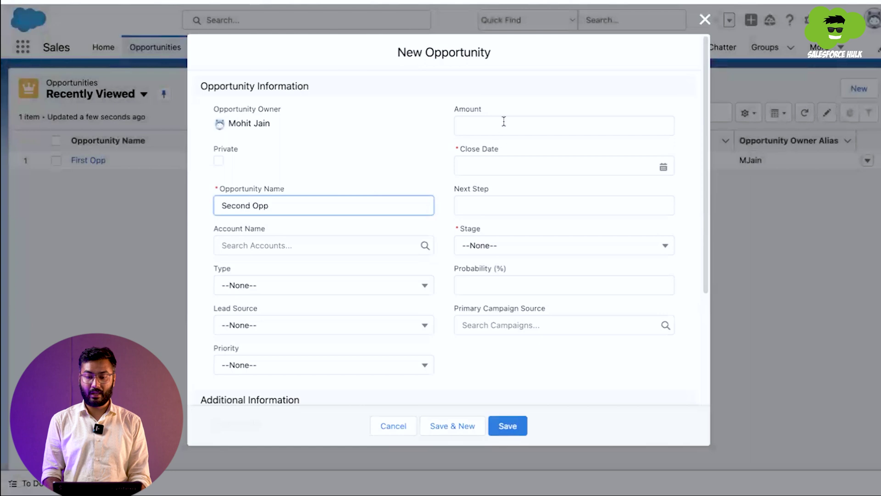
pyautogui.click(504, 121)
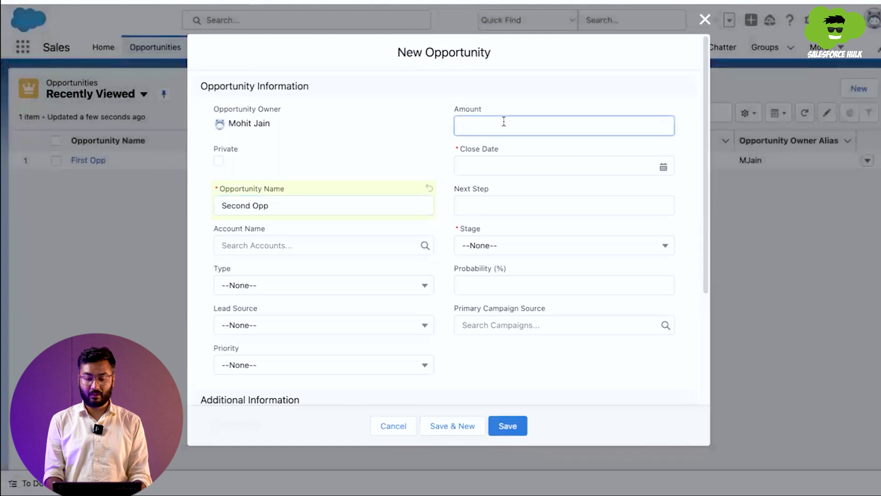
pyautogui.write('120000')
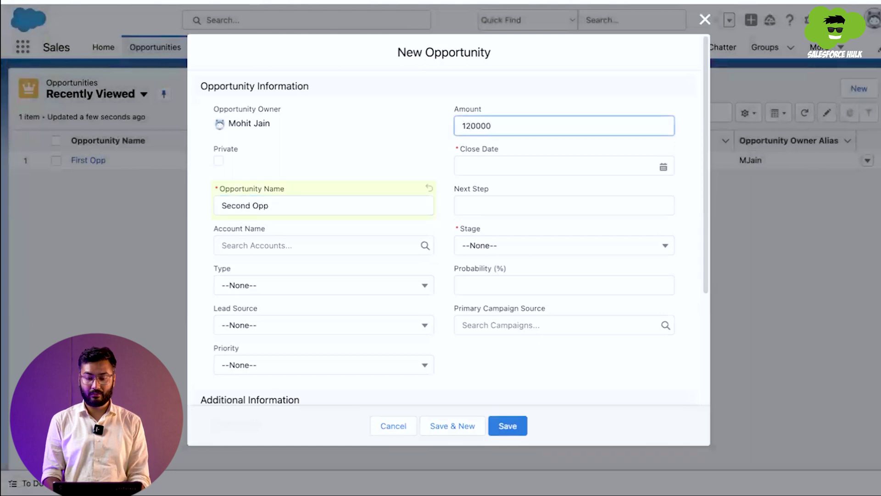
pyautogui.click(509, 160)
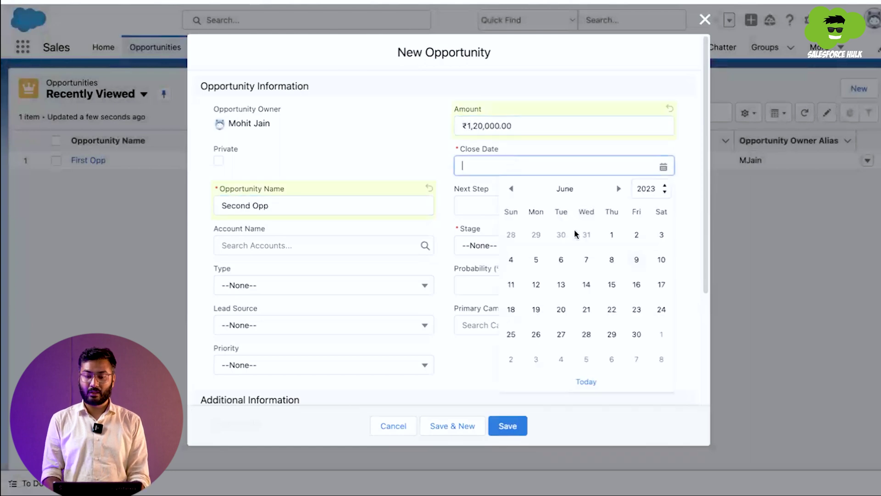
pyautogui.click(534, 285)
pyautogui.click(502, 257)
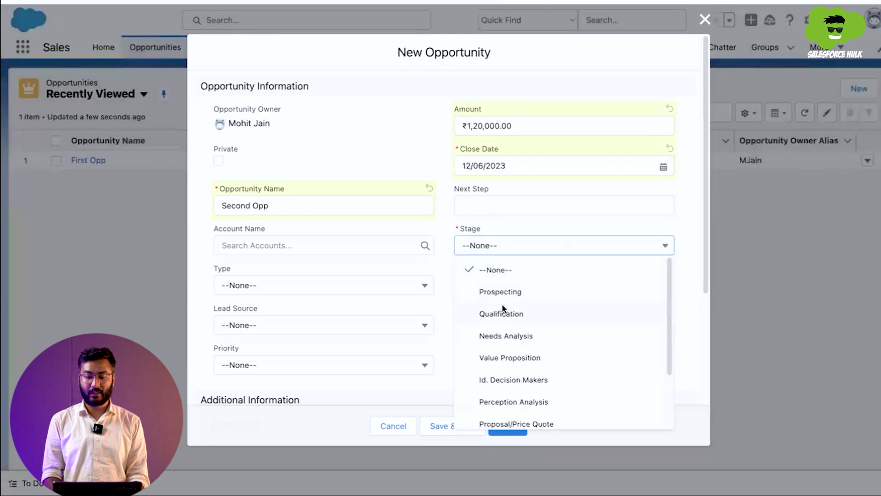
pyautogui.click(503, 311)
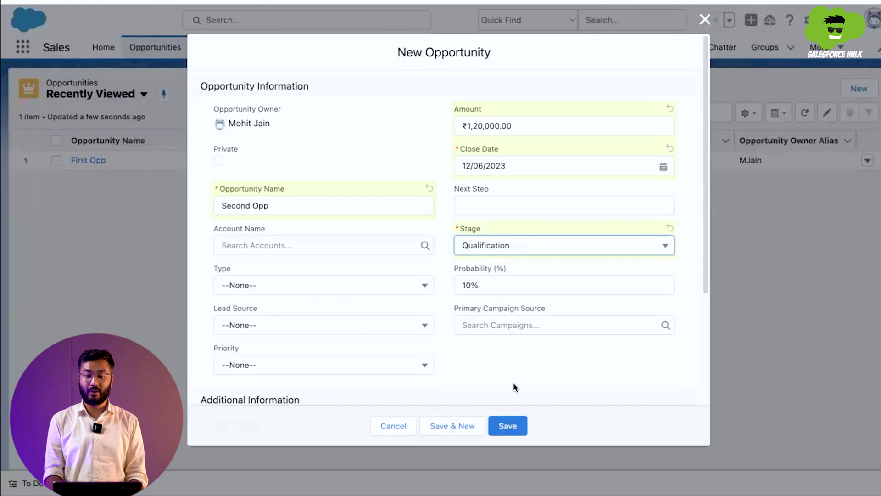
pyautogui.click(509, 426)
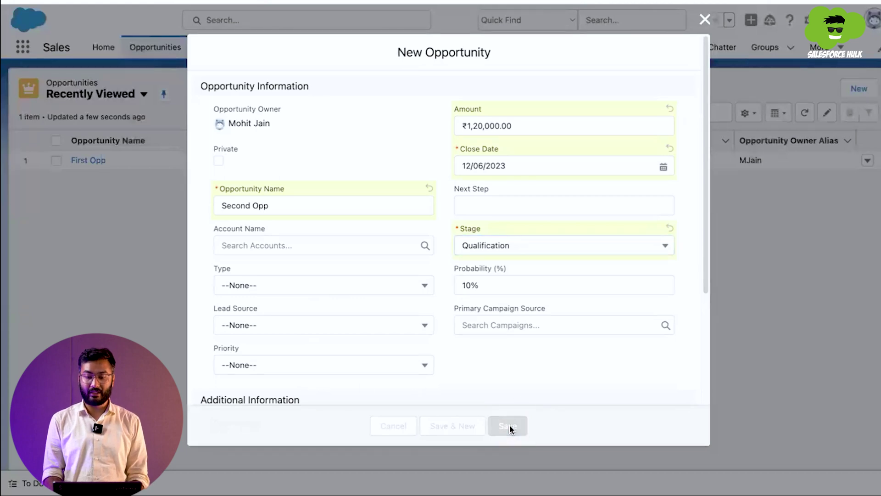
pyautogui.click(106, 227)
pyautogui.scroll(-2, 337, 240)
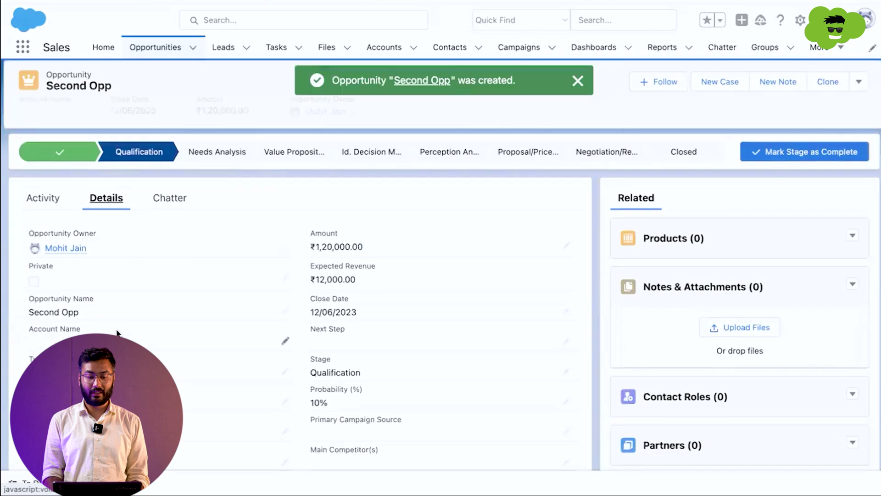